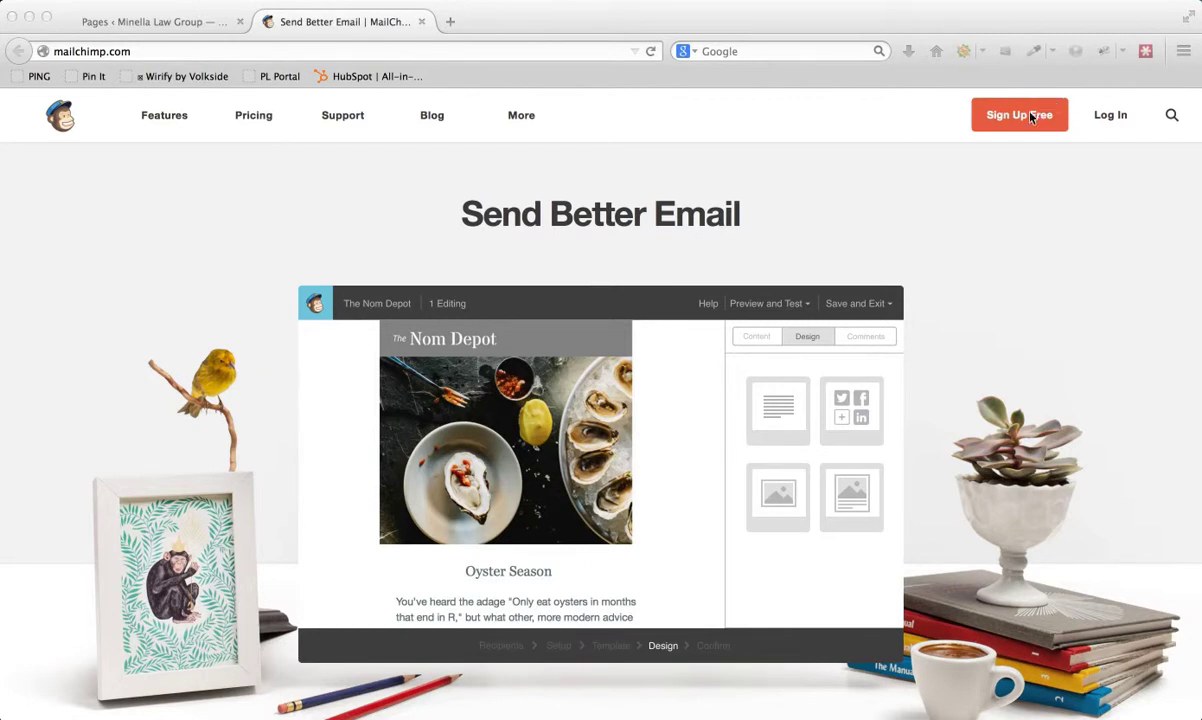
- Log in to MailChimp and clear the prefilled username to reach the Let's Get Started form
click(1009, 157)
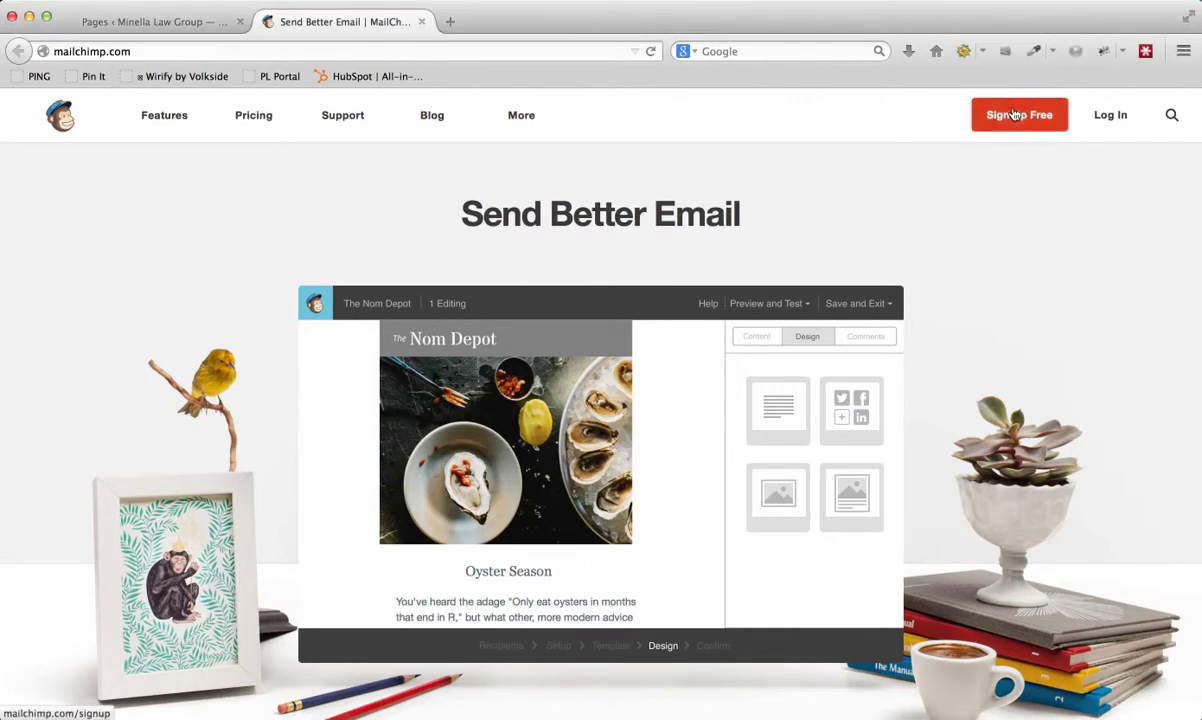
click(1112, 118)
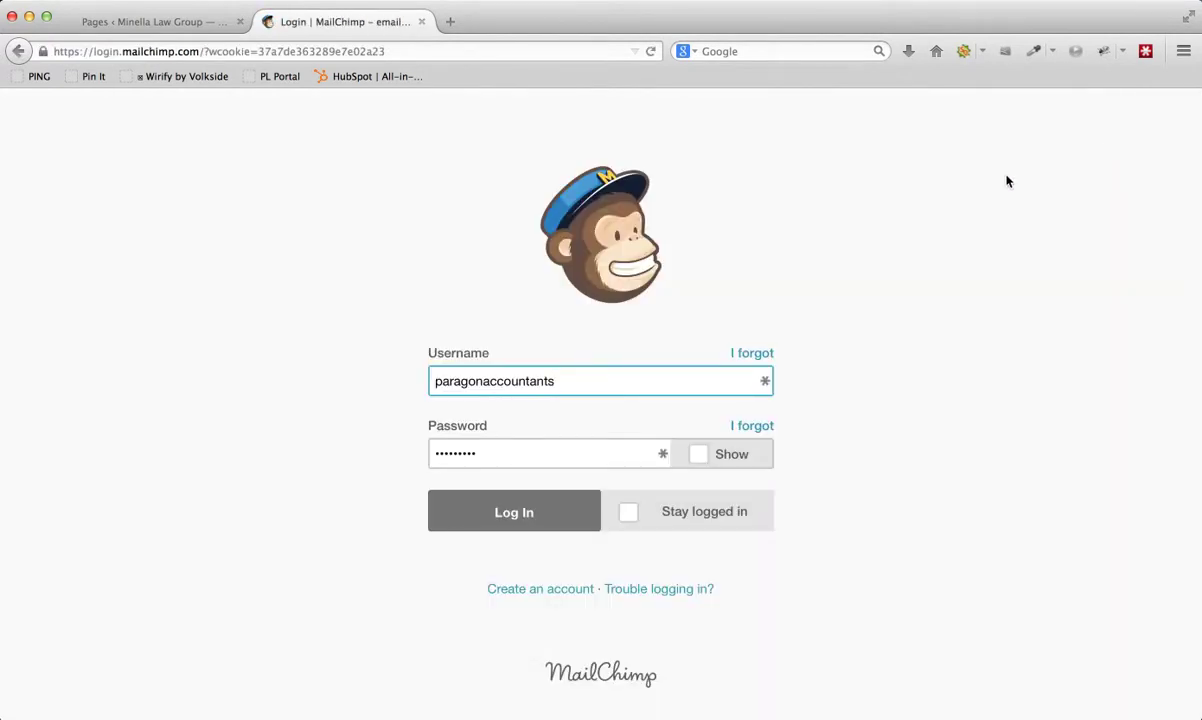
drag(600, 380, 416, 379)
key(BackSpace)
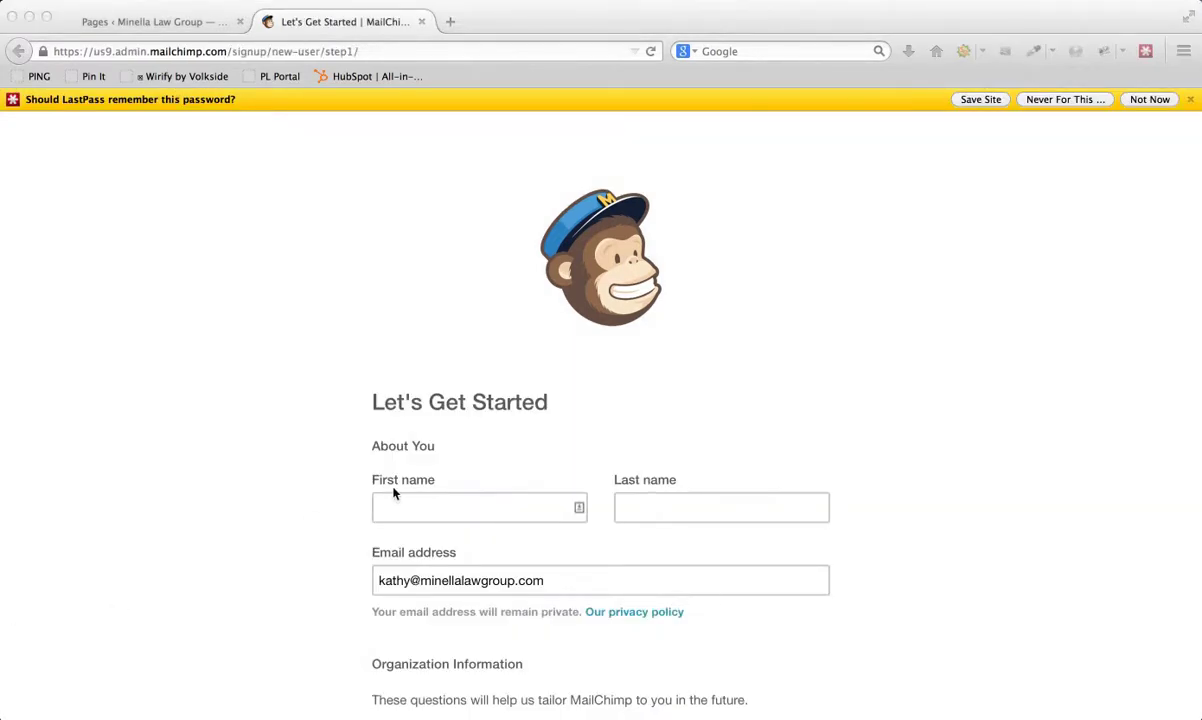
- Enter the account holder's first name and last name in the setup form
scroll(400, 486, down, 3)
click(428, 401)
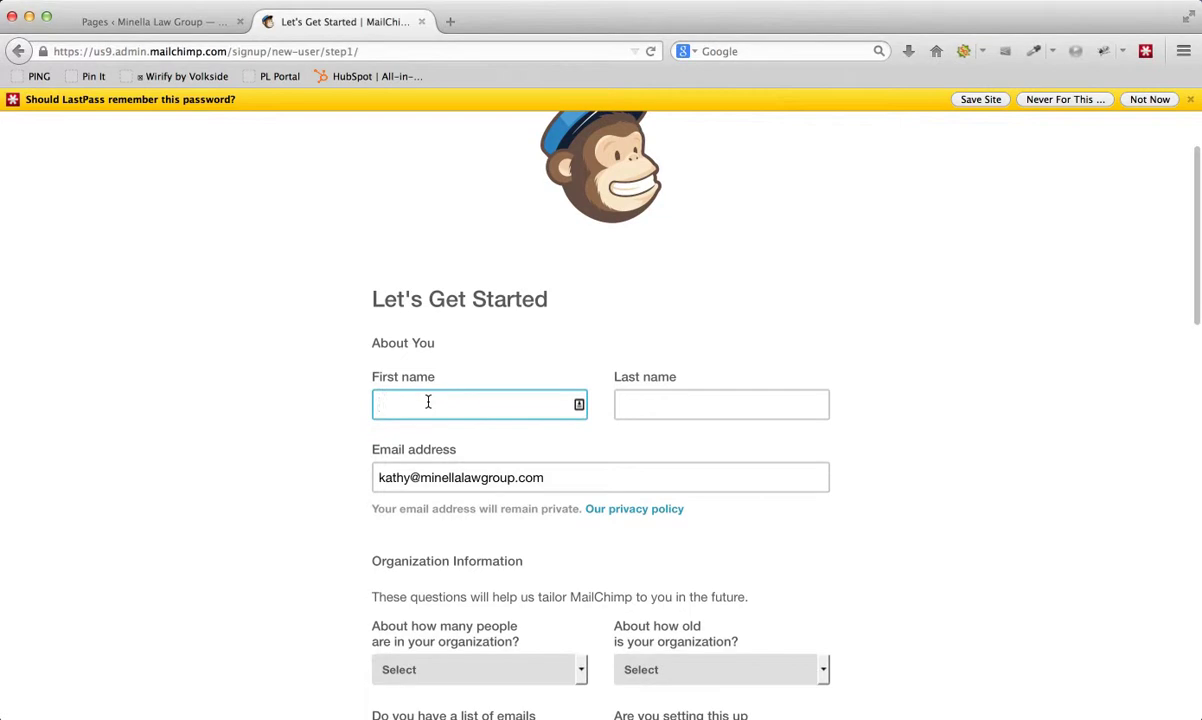
key(Tab)
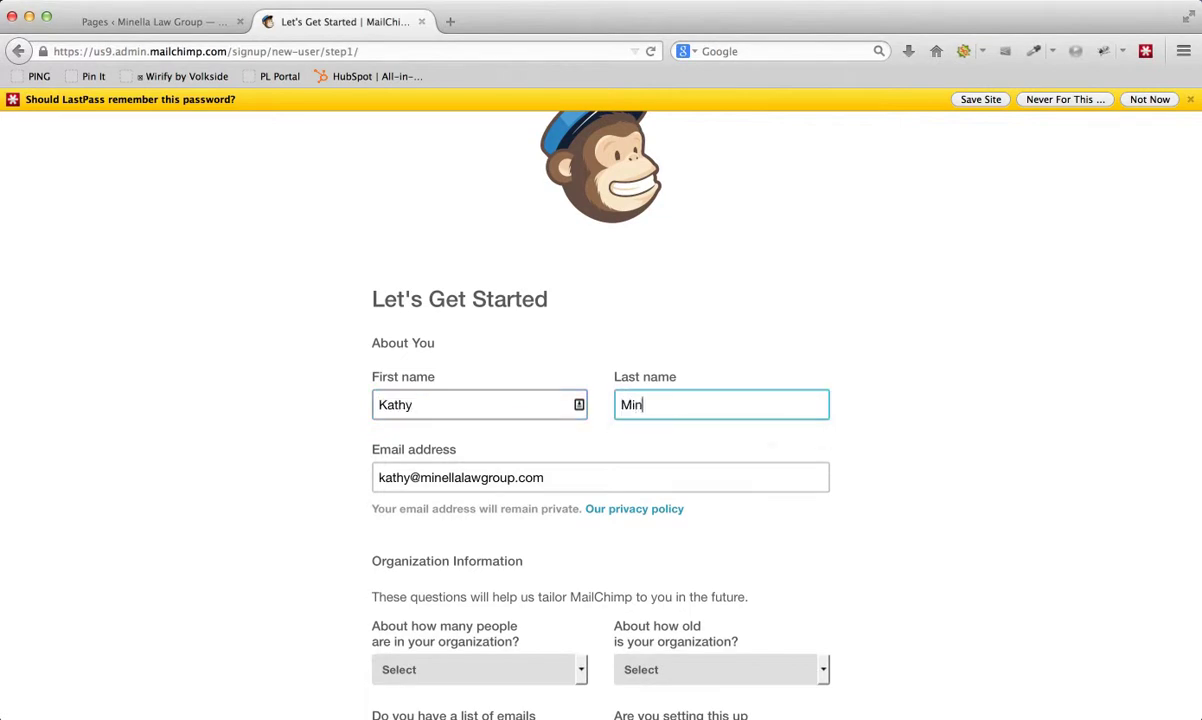
- Scroll through the form to review the address, country USA and Eastern Time timezone
scroll(370, 455, down, 3)
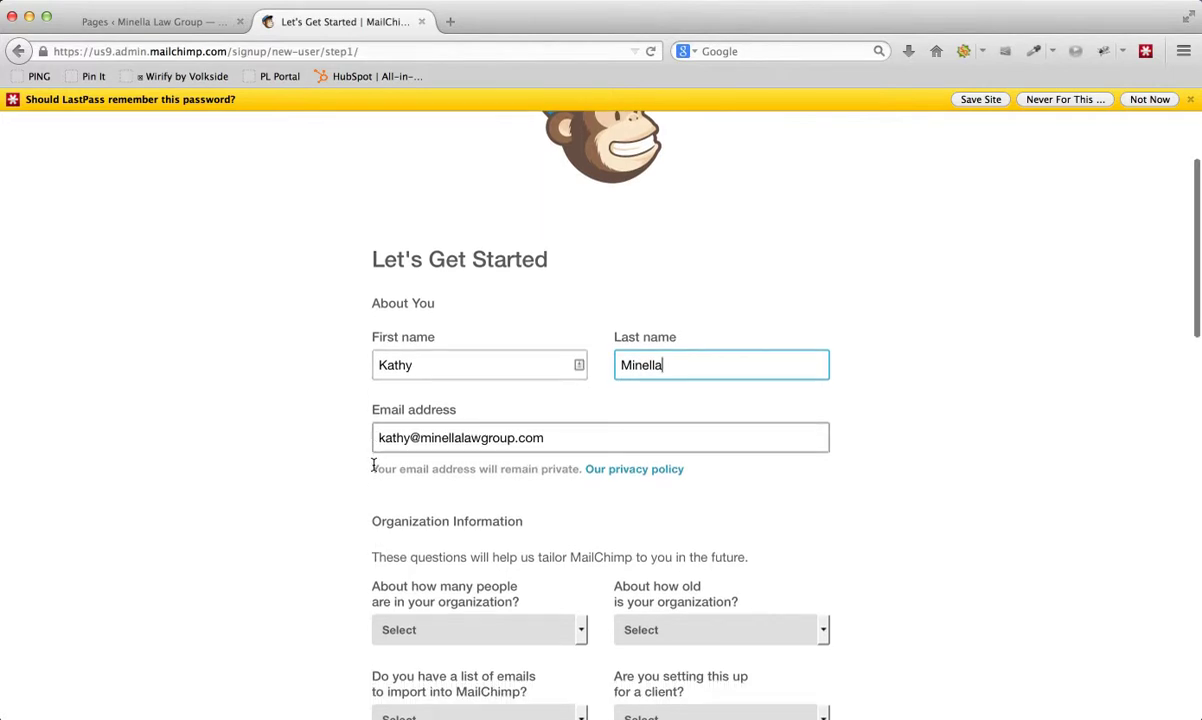
scroll(303, 416, down, 2)
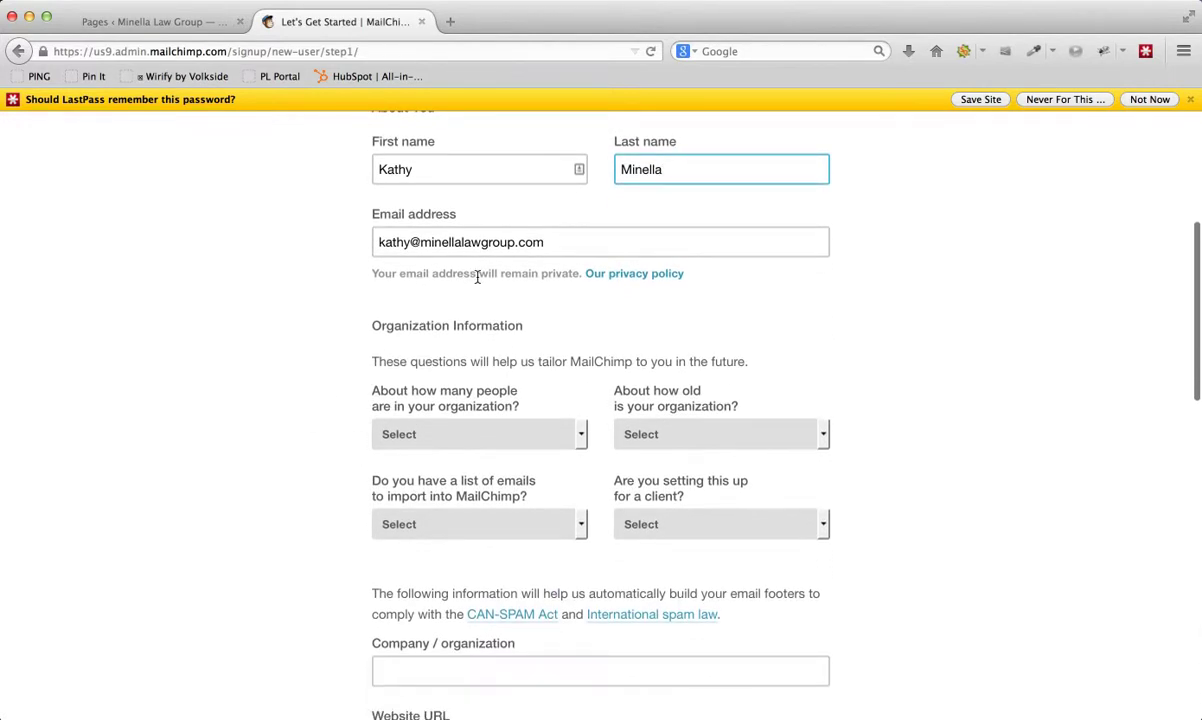
scroll(418, 290, down, 2)
scroll(418, 290, down, 5)
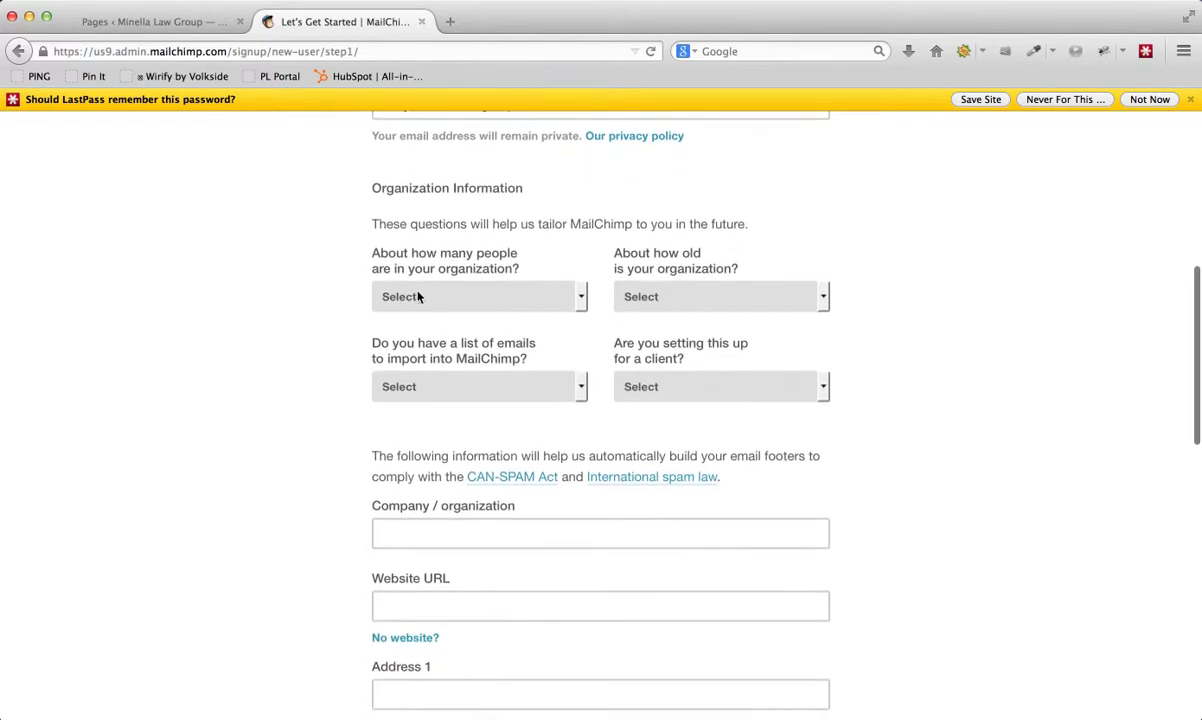
scroll(420, 304, down, 5)
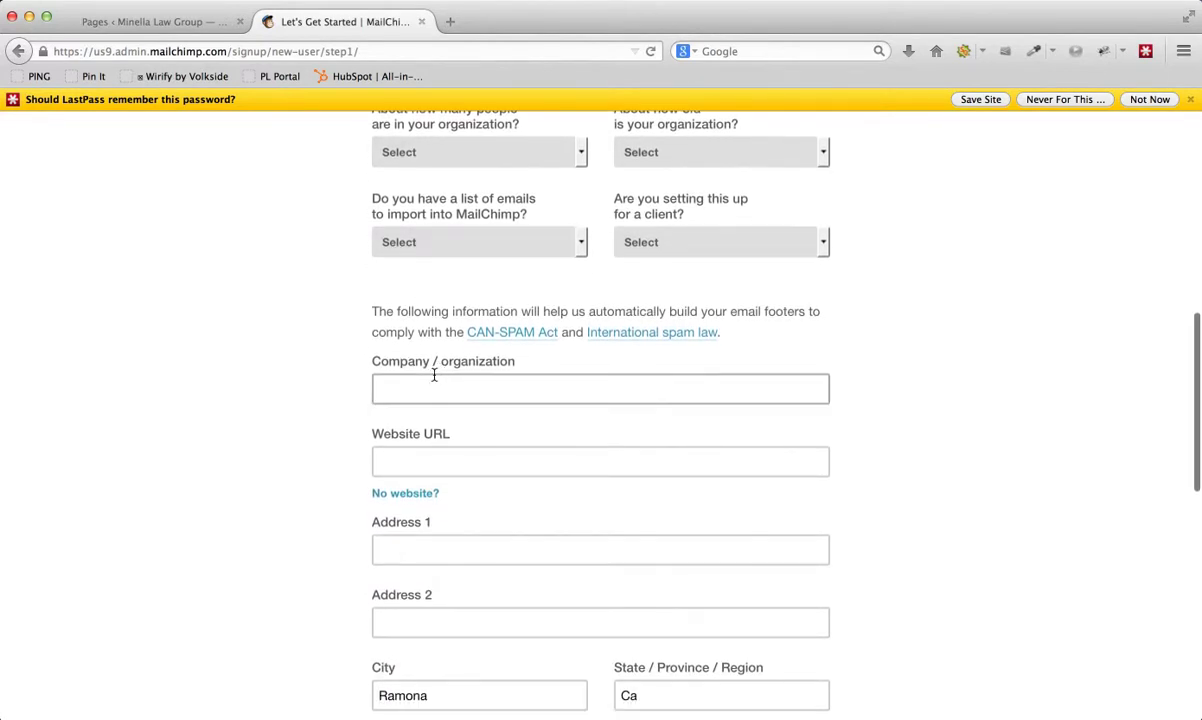
scroll(432, 391, down, 8)
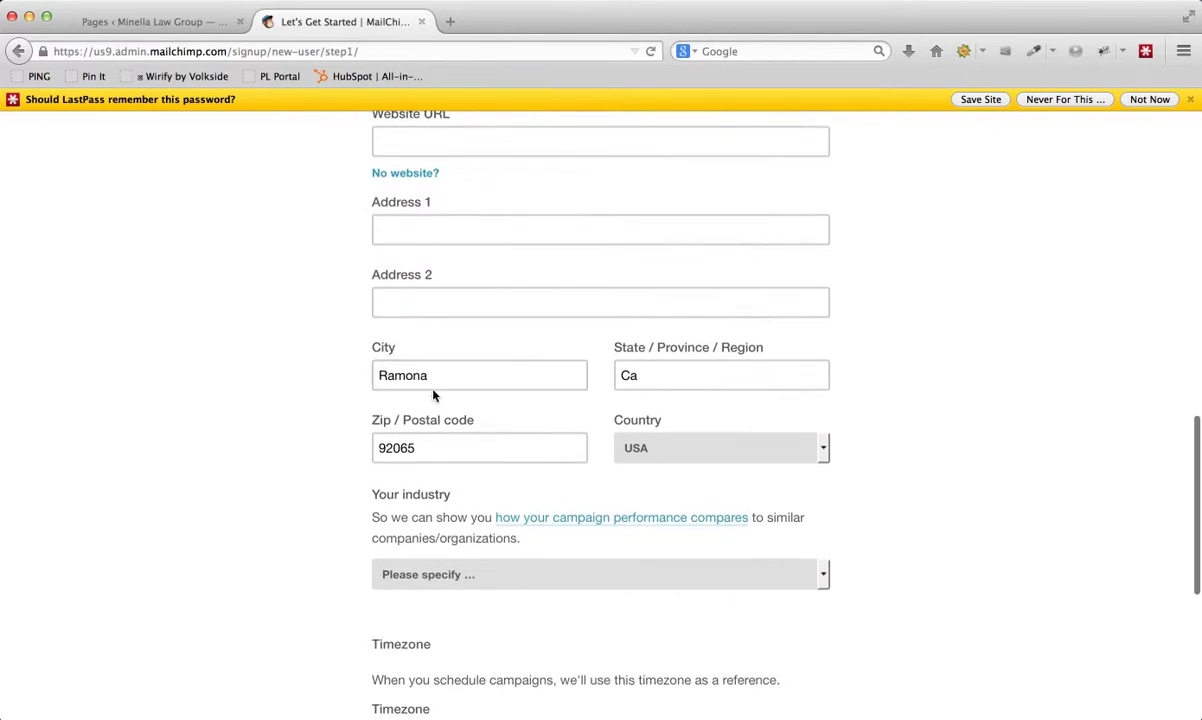
scroll(433, 395, down, 4)
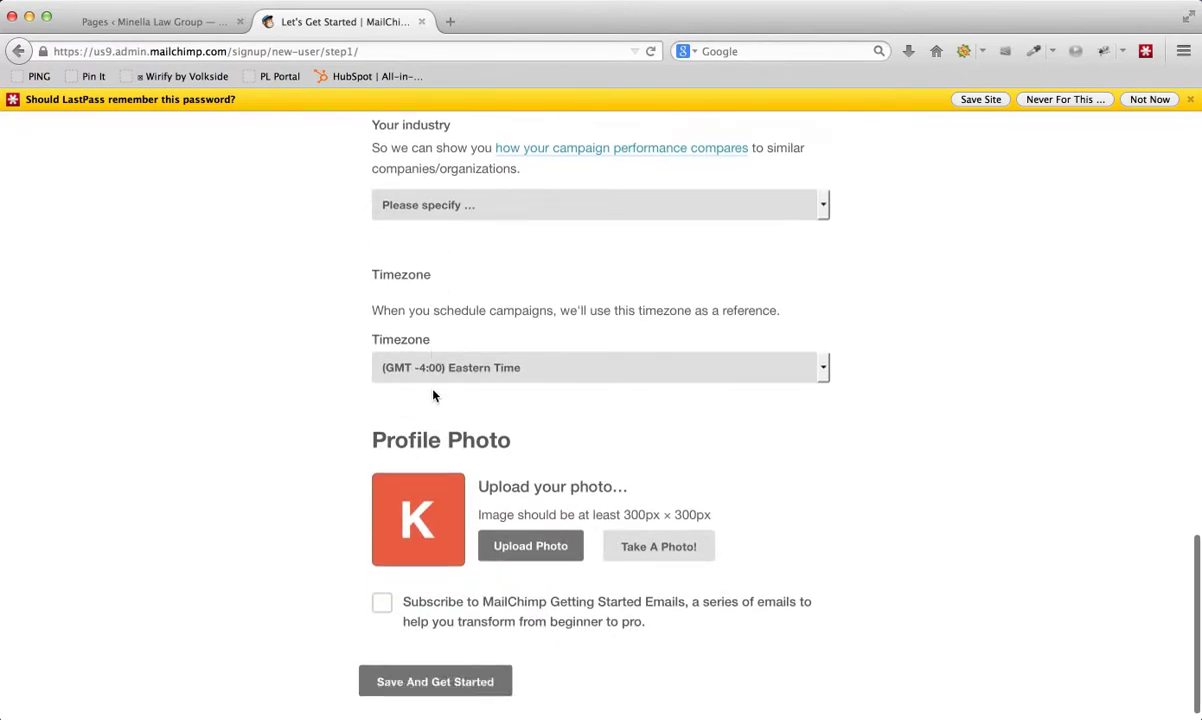
scroll(434, 393, up, 2)
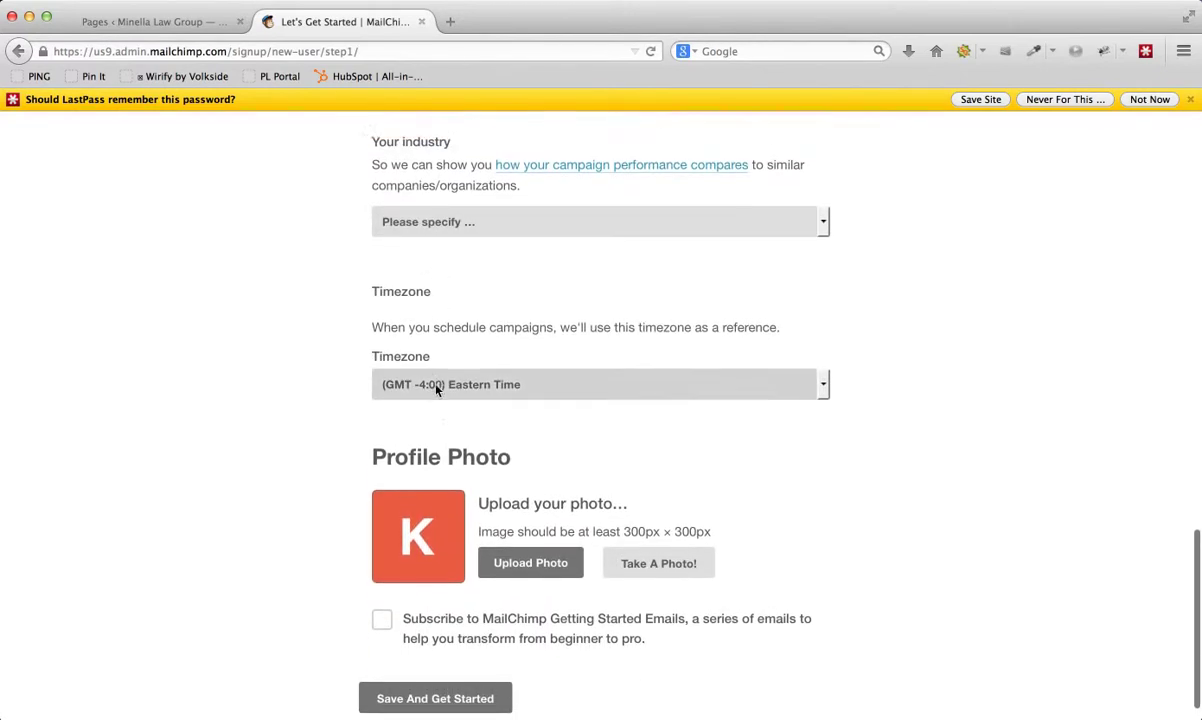
scroll(436, 391, up, 8)
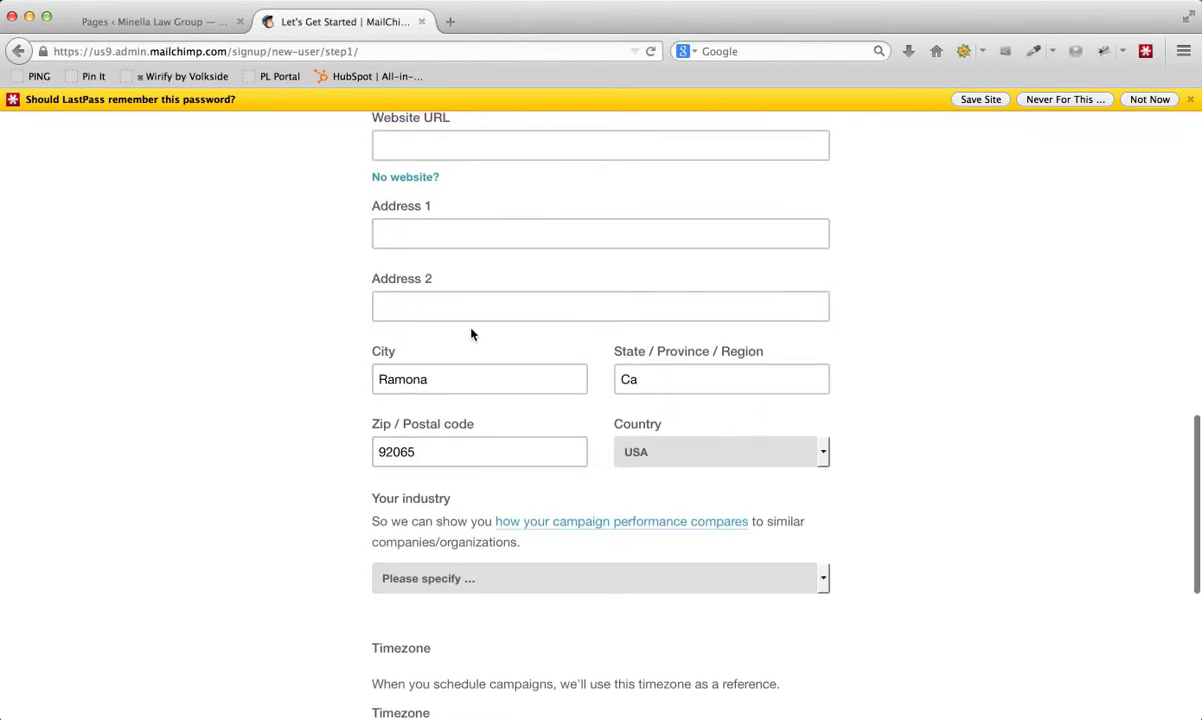
scroll(448, 322, down, 4)
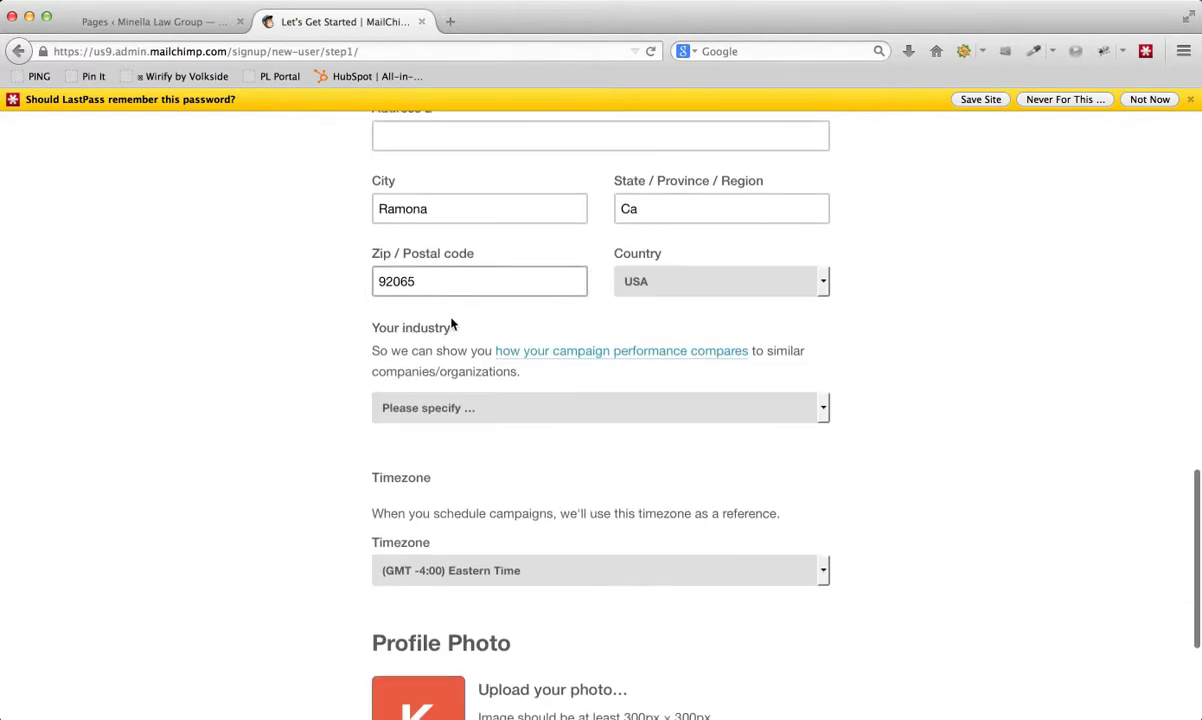
scroll(450, 322, down, 5)
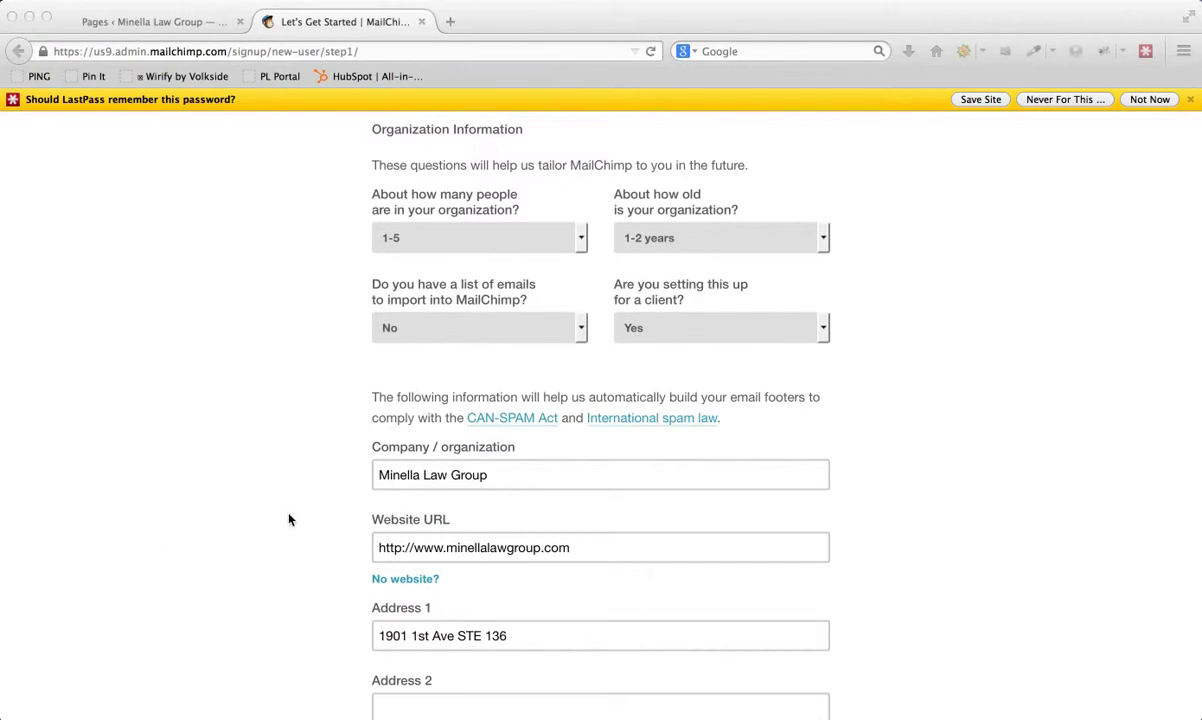
- Scroll down through the organization details, now showing Legal industry and Pacific Time
scroll(285, 514, down, 3)
scroll(276, 496, down, 3)
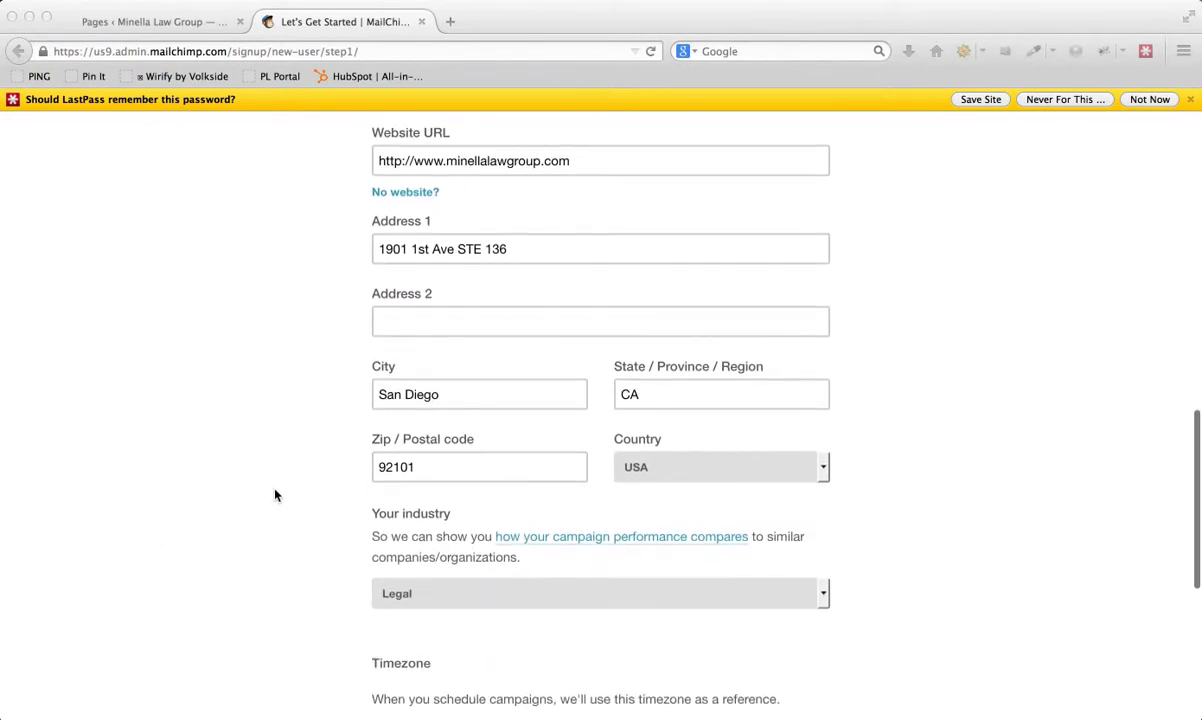
scroll(276, 491, down, 3)
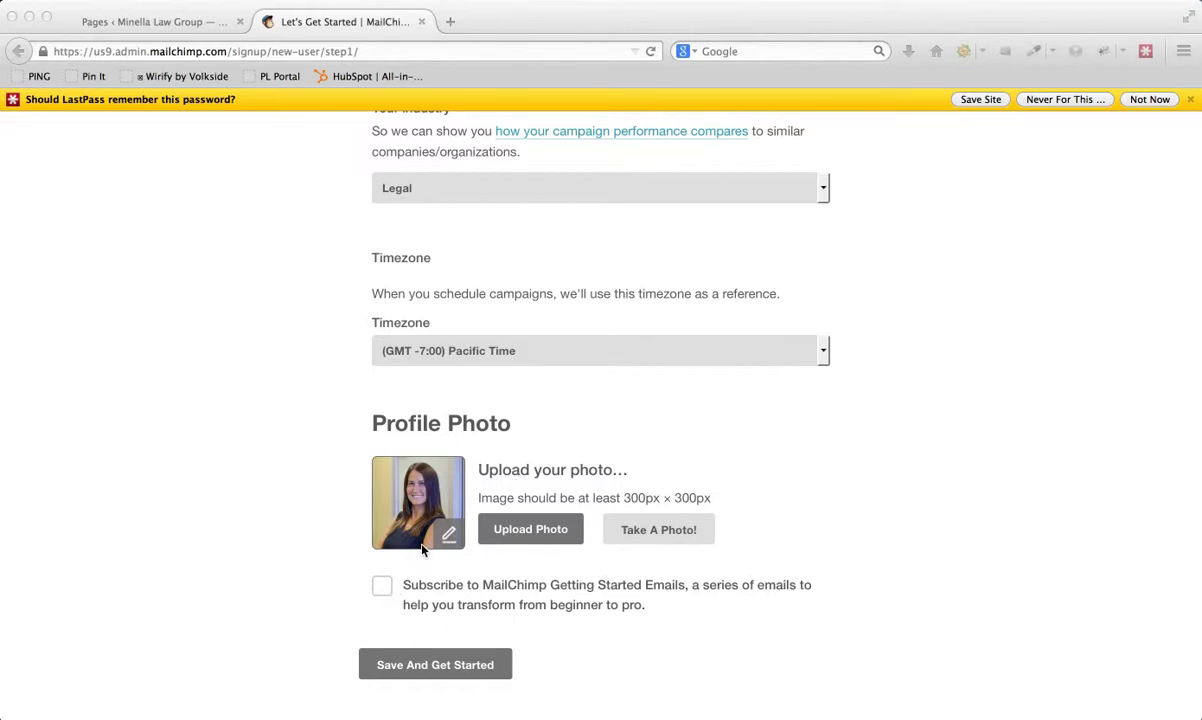
scroll(430, 430, up, 1)
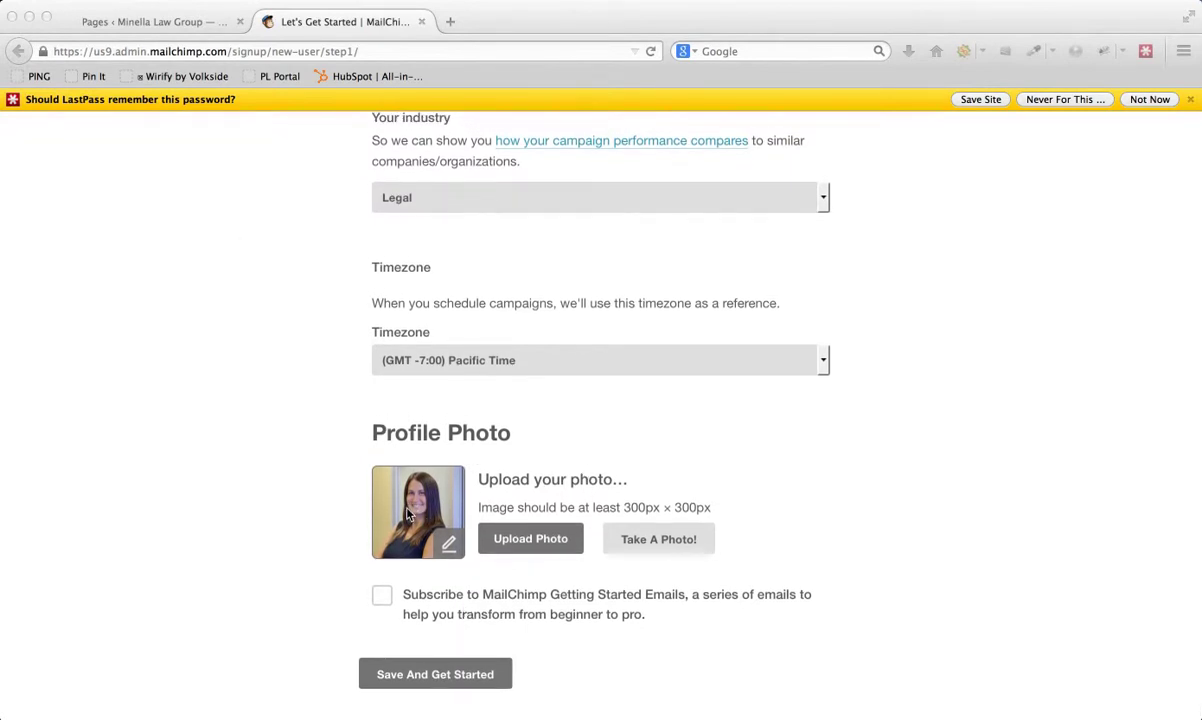
scroll(385, 513, down, 1)
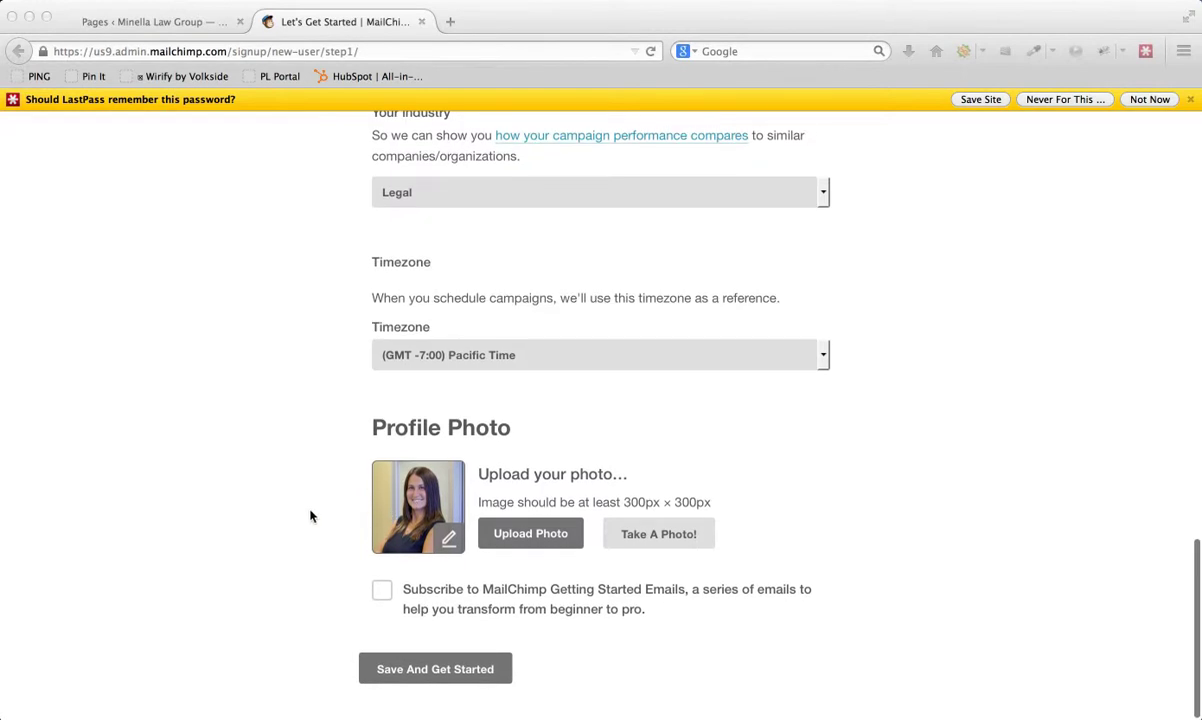
scroll(310, 516, down, 1)
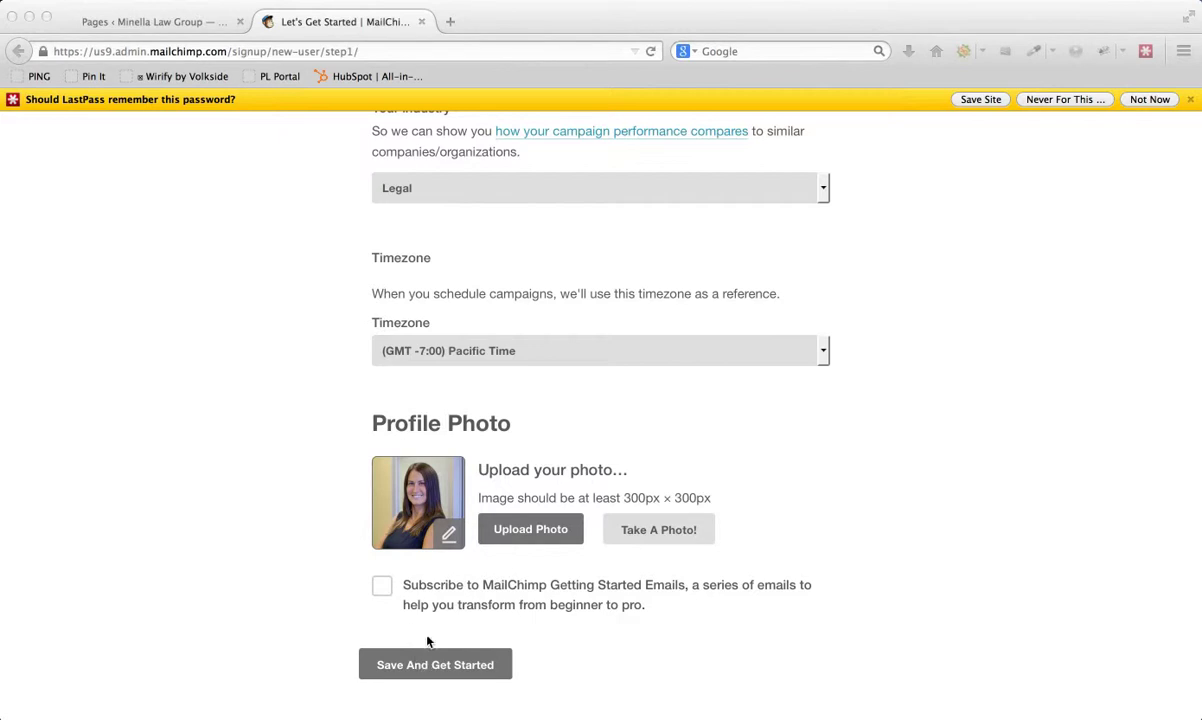
- Save the form with Save And Get Started to reach the welcome page
click(437, 665)
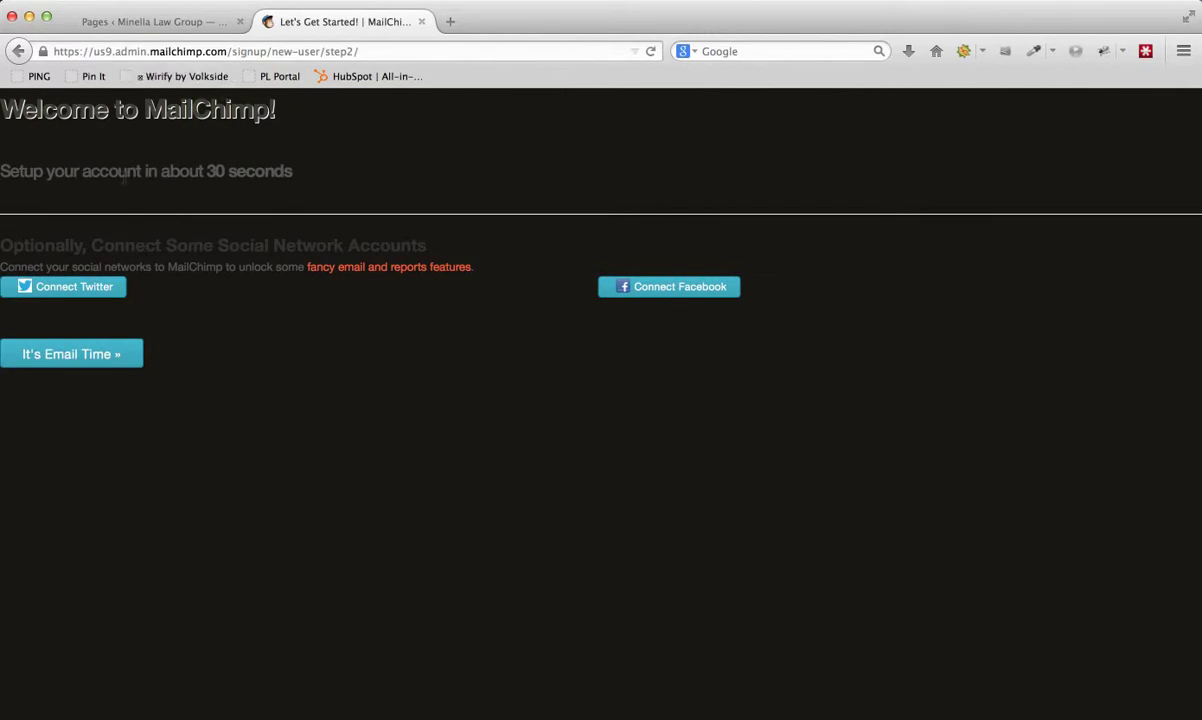
- Go to the Dashboard via It's Email Time and dismiss the Account and Search tour tips
click(95, 369)
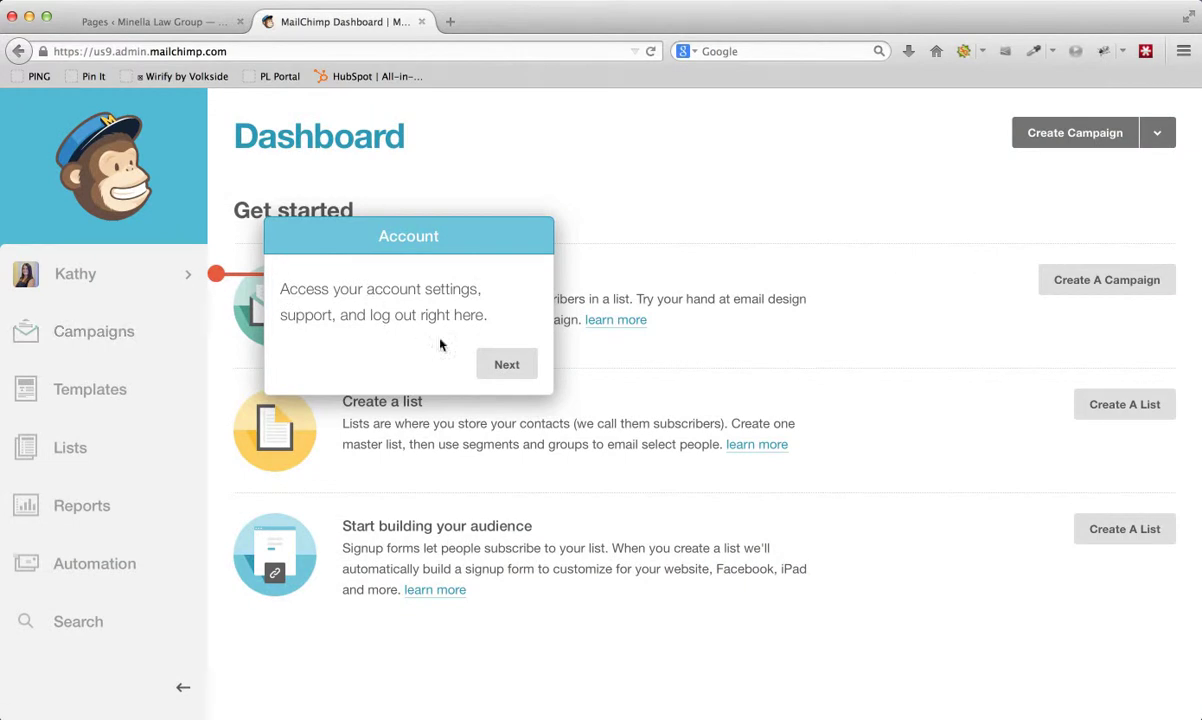
click(495, 362)
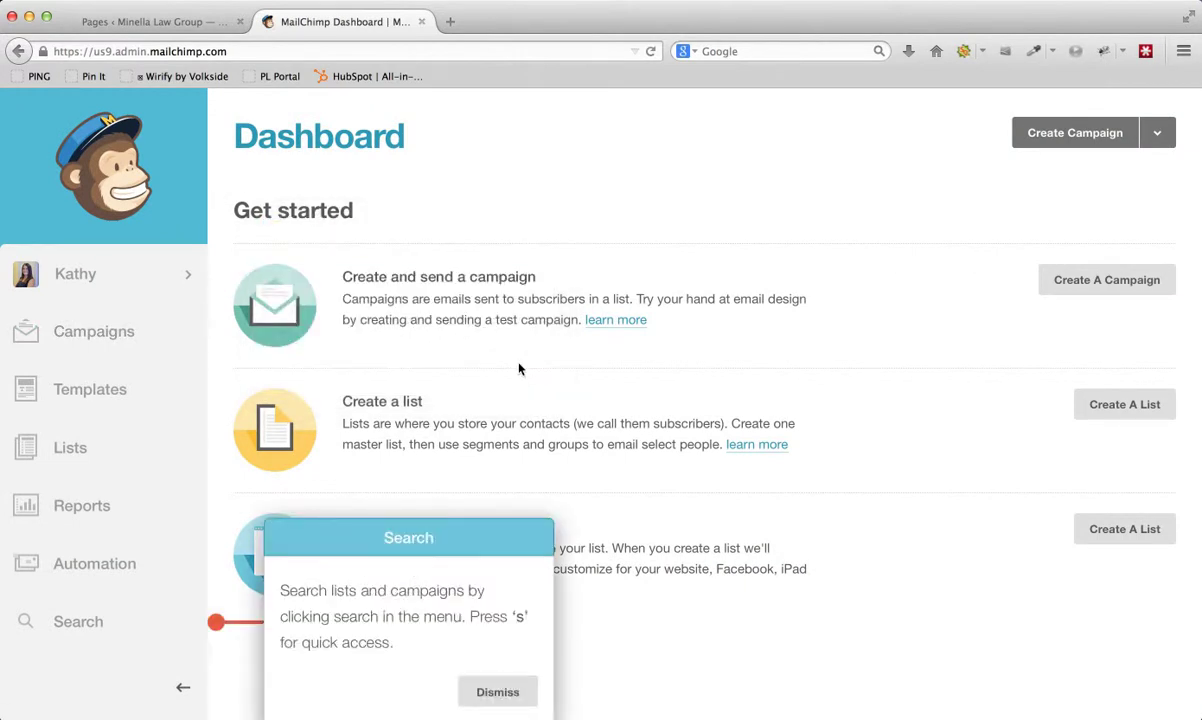
click(498, 692)
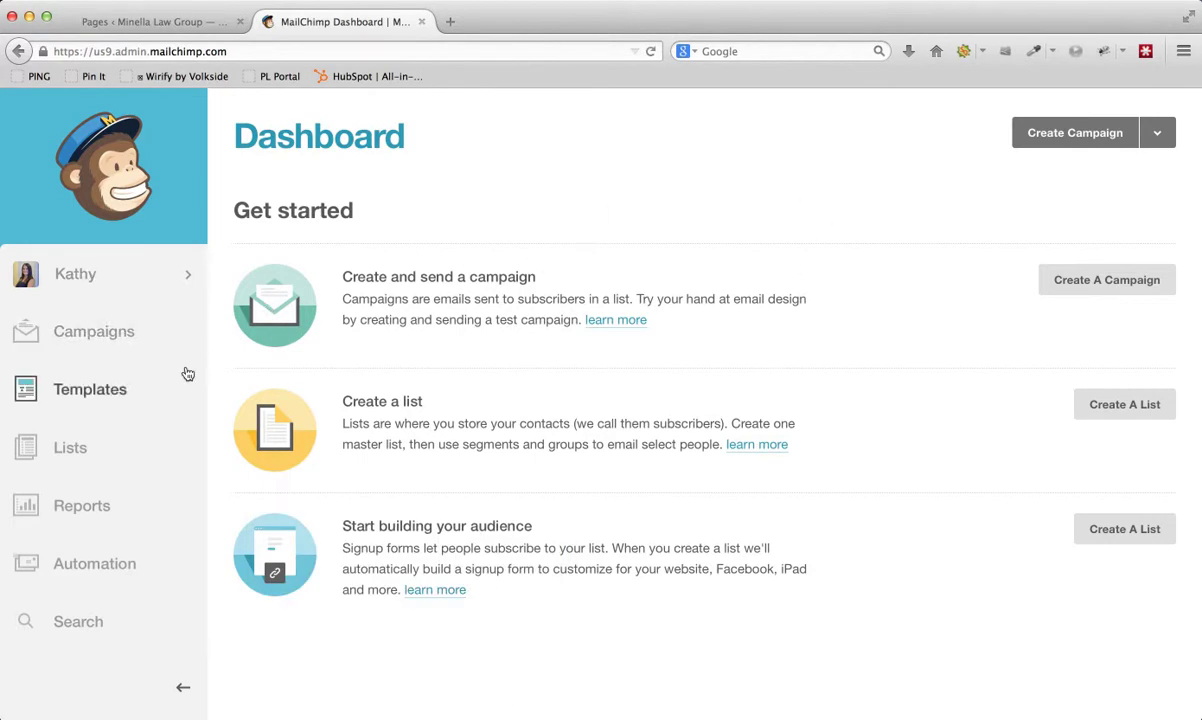
- From the Lists page, start a new list and focus the List name field
click(89, 450)
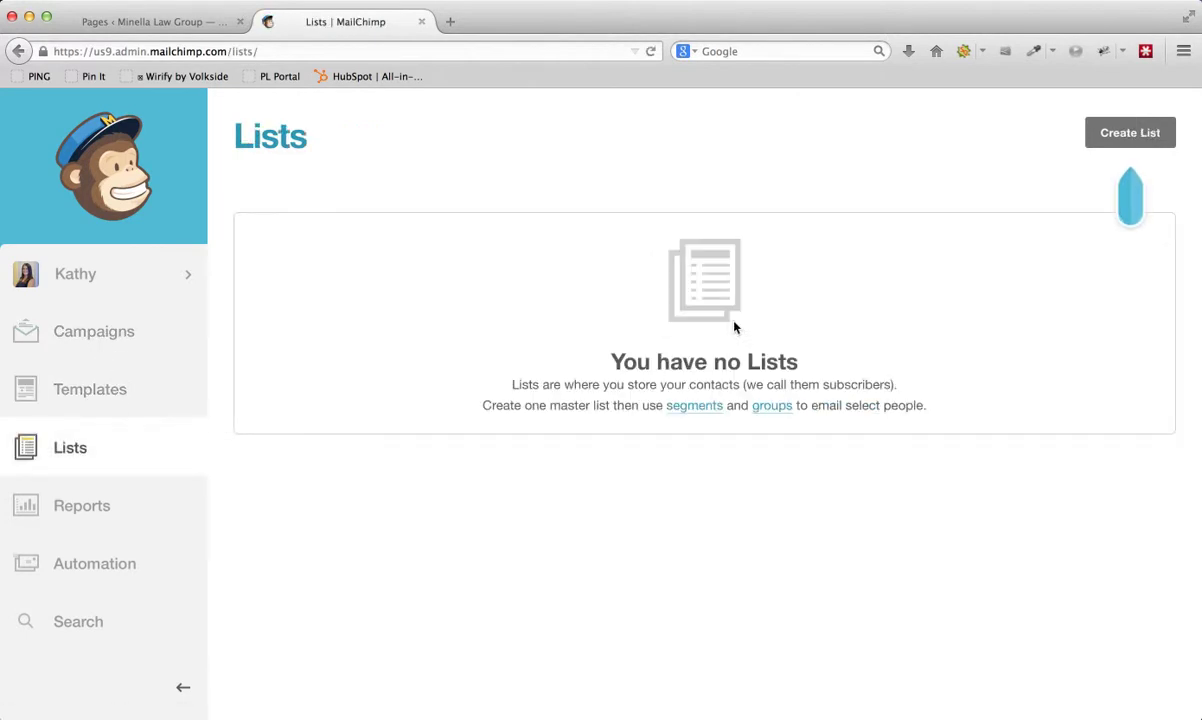
click(1131, 136)
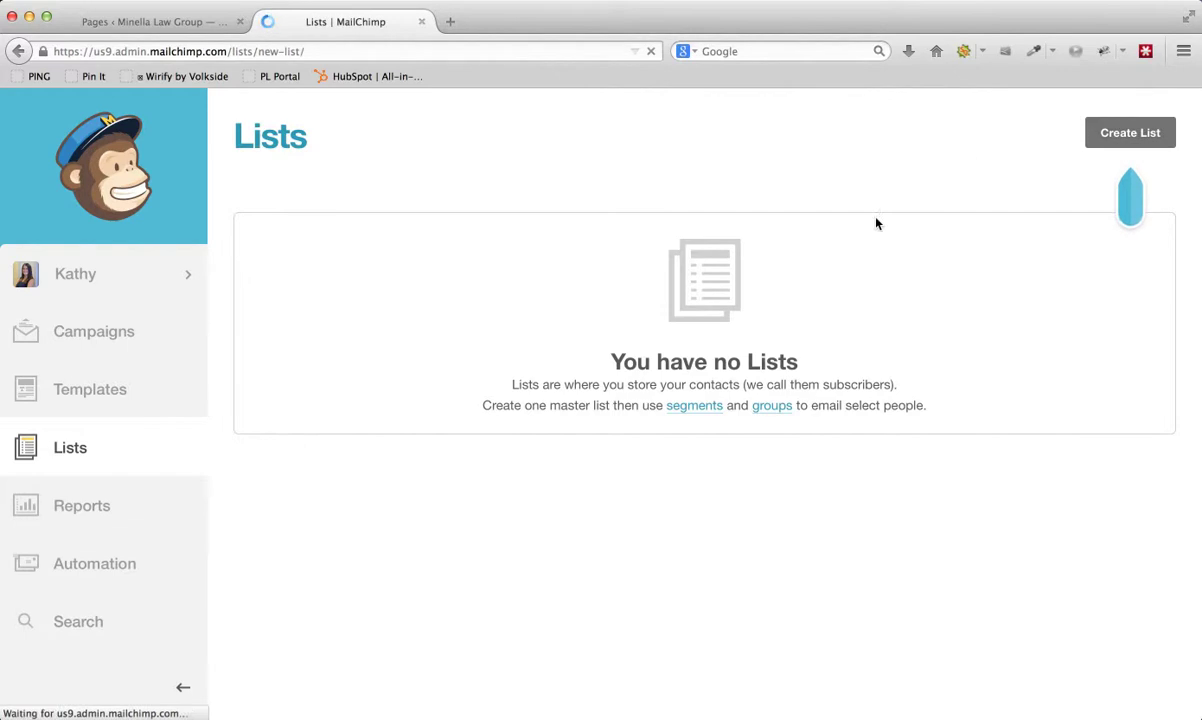
click(400, 316)
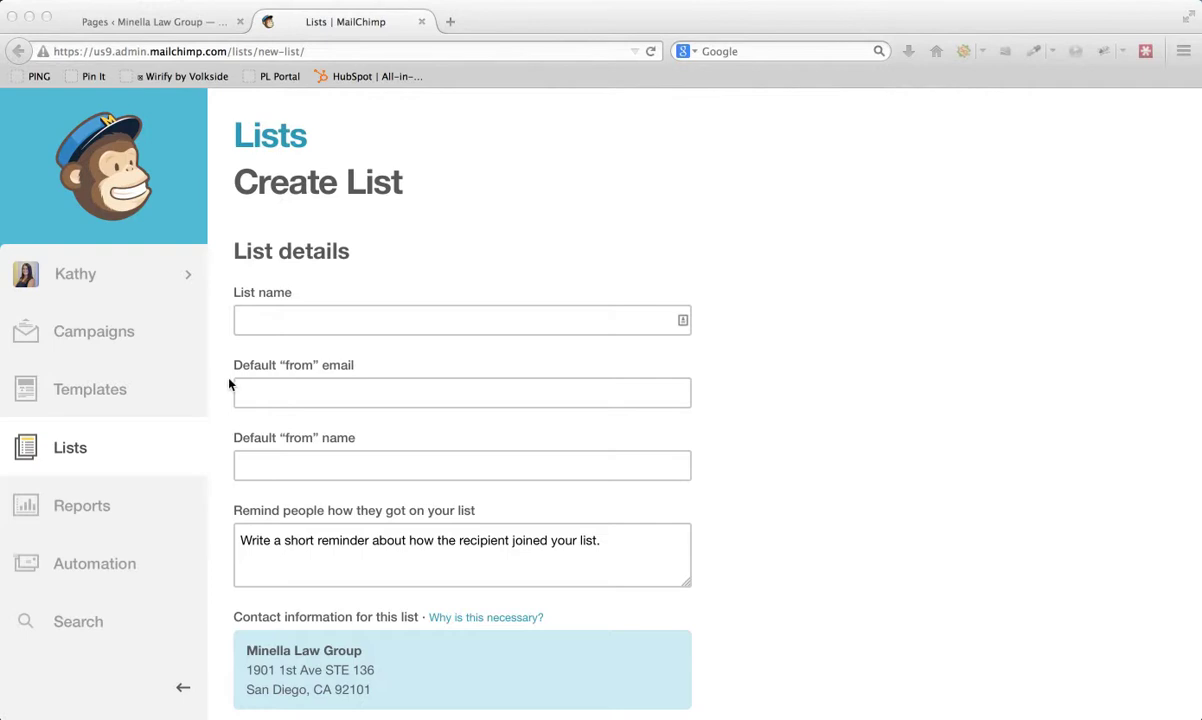
- Name the list 'Minella Law Group' and enter the sender's e-mail address and full name
click(270, 322)
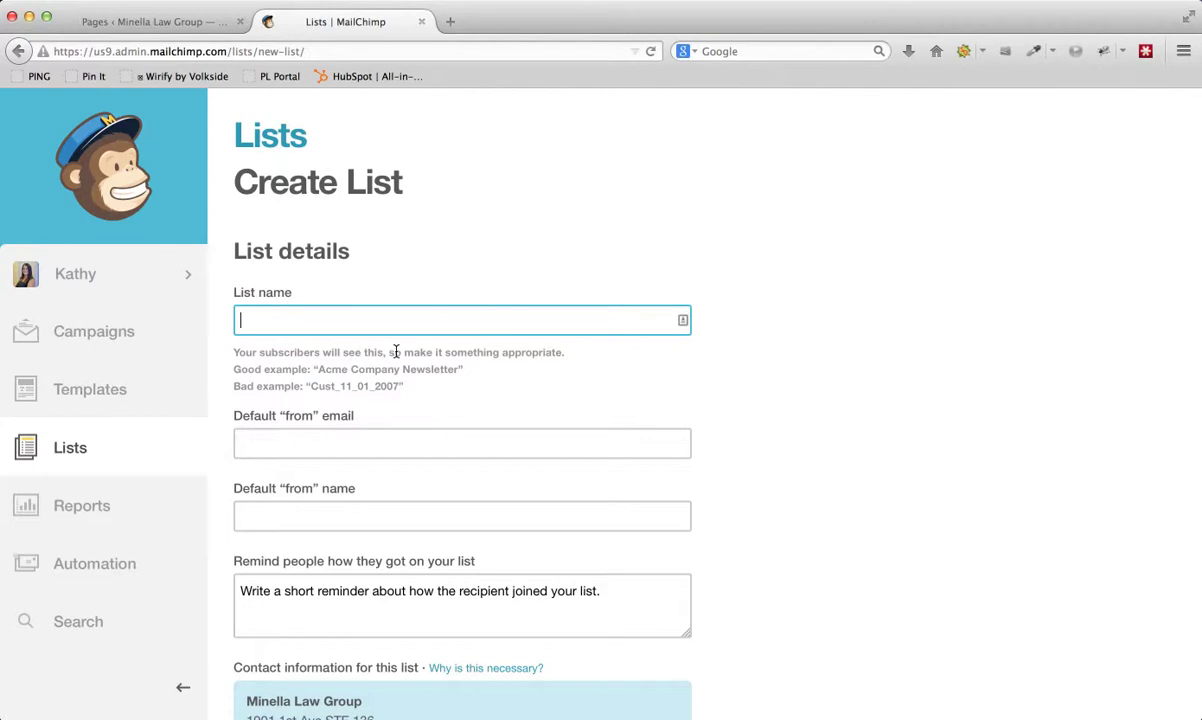
text(MInella)
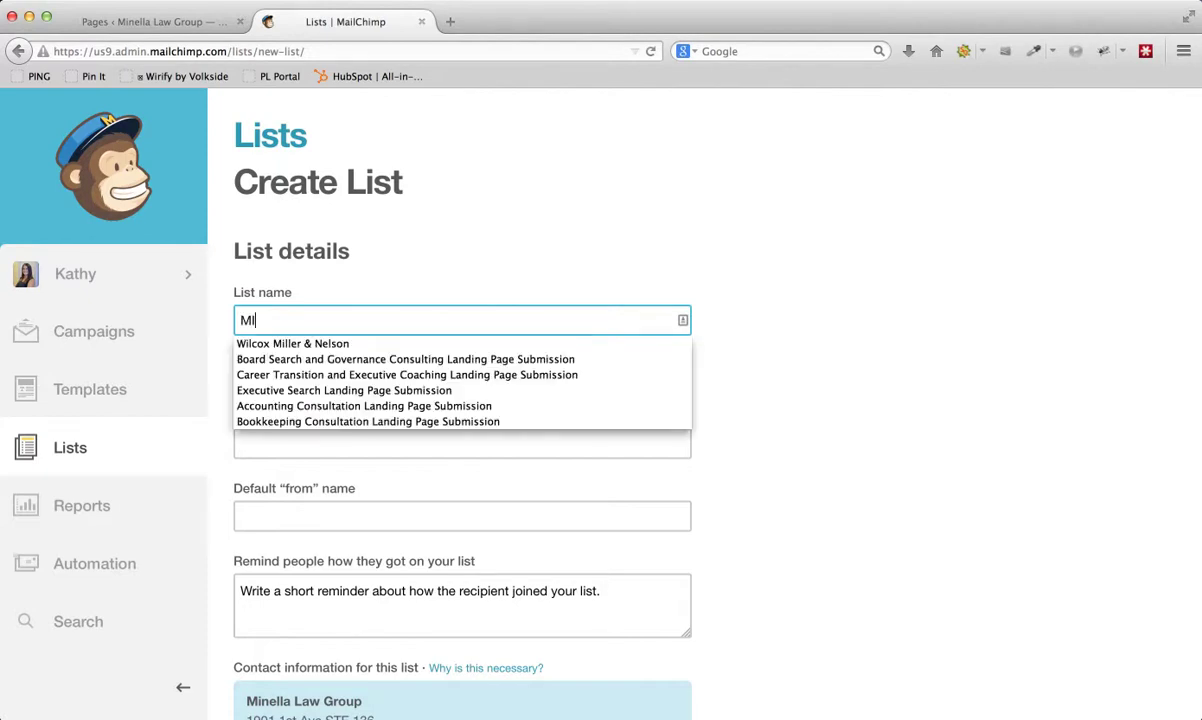
key(BackSpace)
key(BackSpace)
key(BackSpace)
key(BackSpace)
key(BackSpace)
key(BackSpace)
text(inella Law Group)
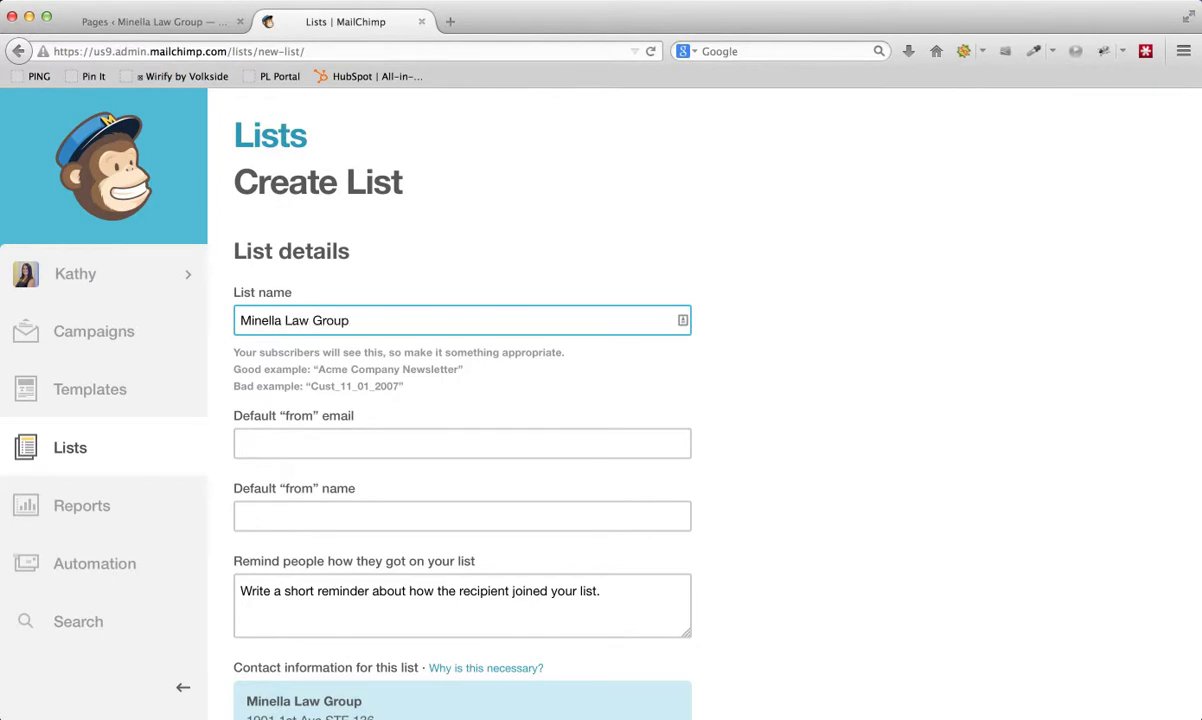
key(Tab)
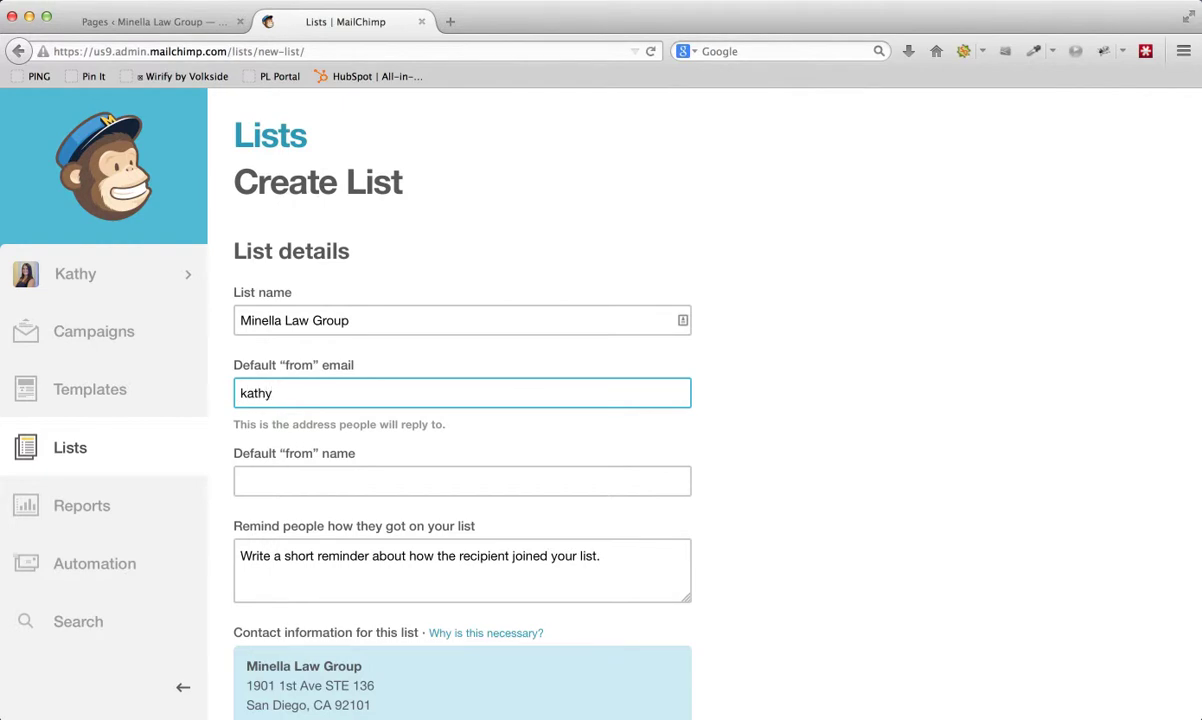
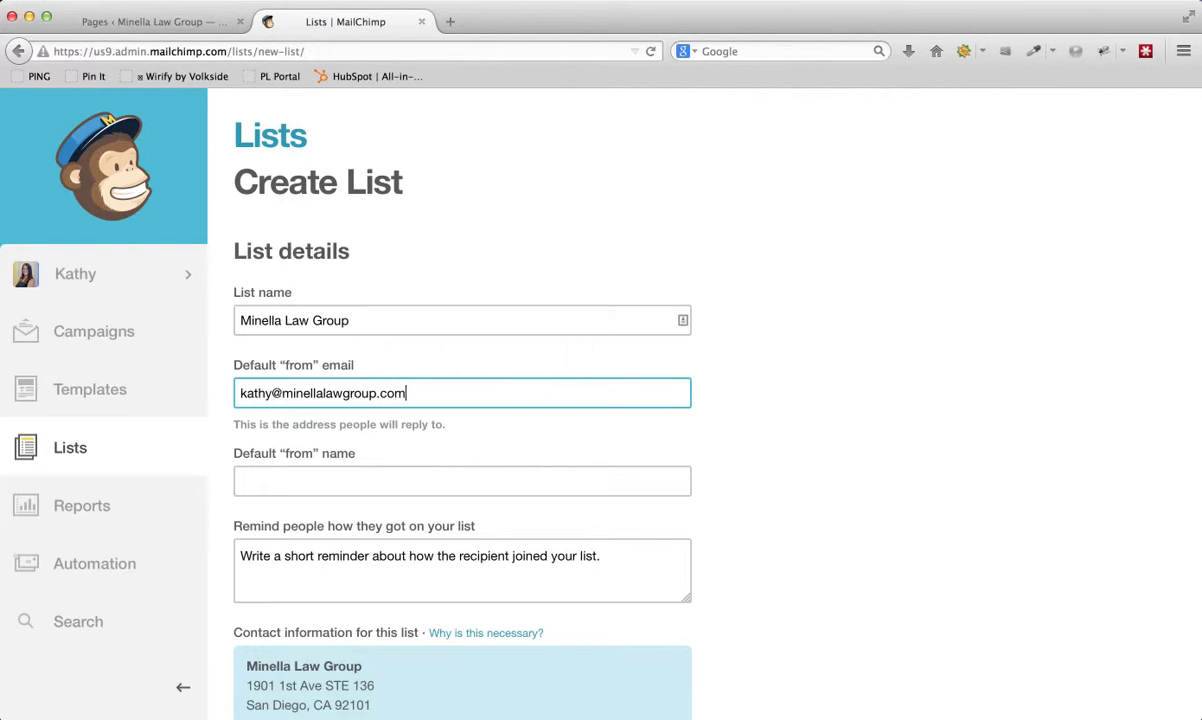
key(Tab)
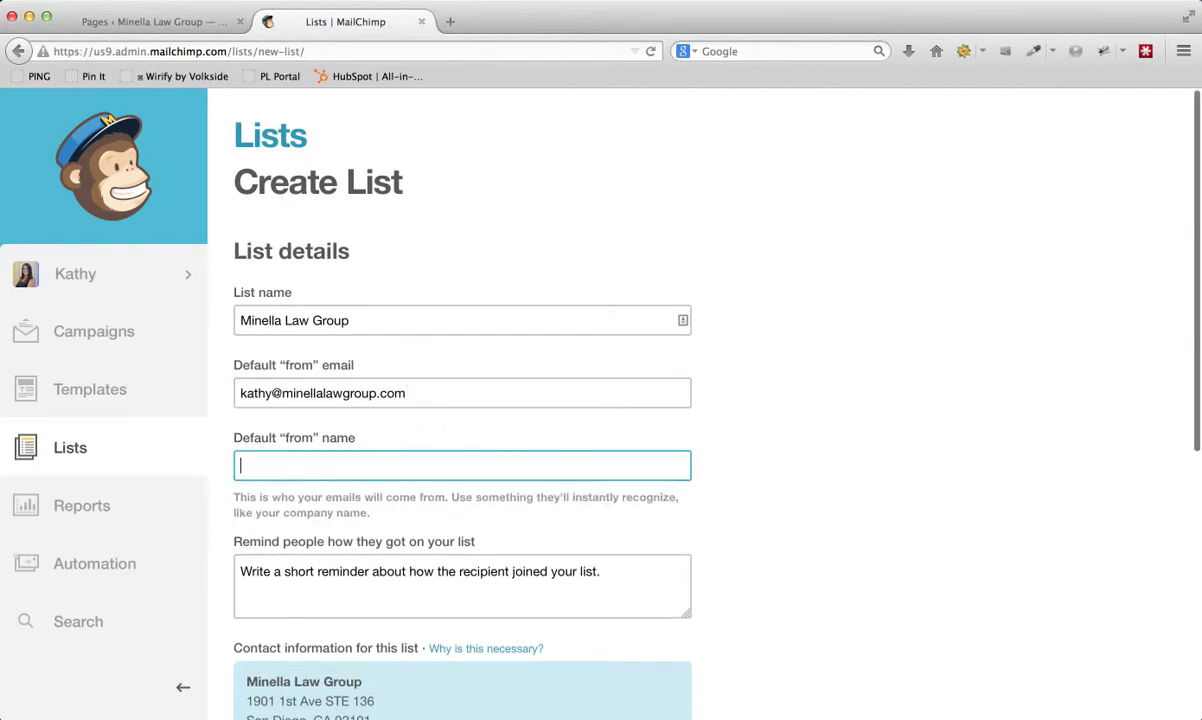
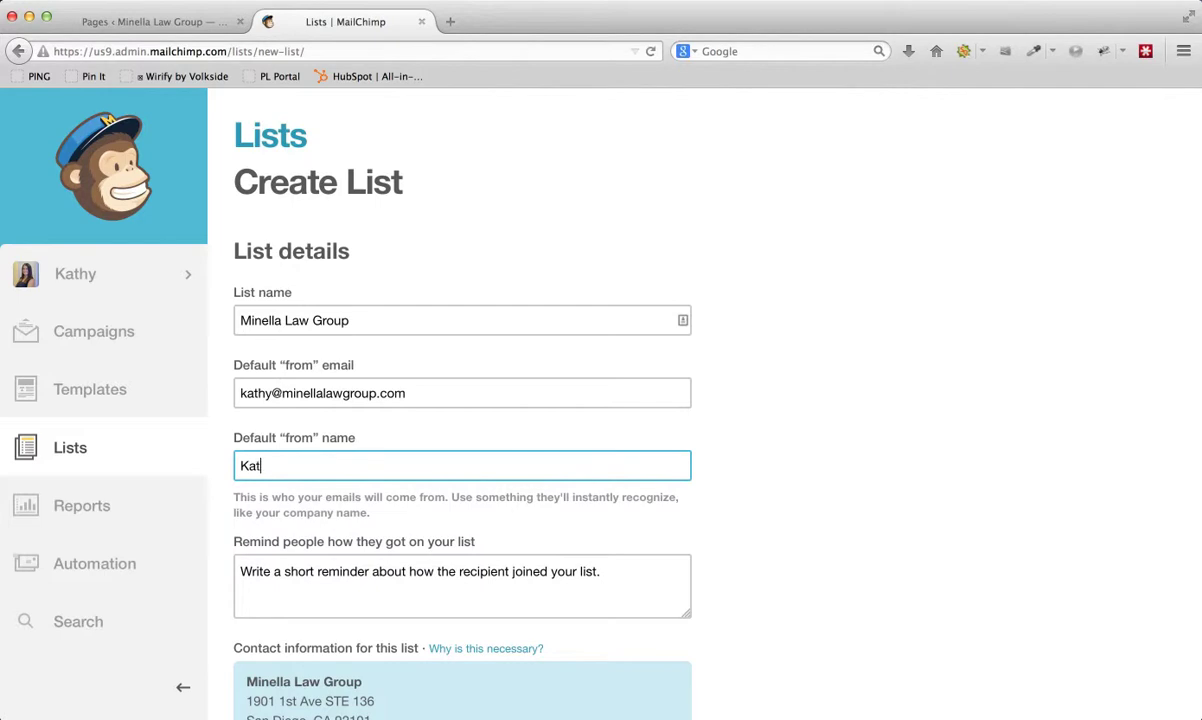
scroll(305, 450, down, 2)
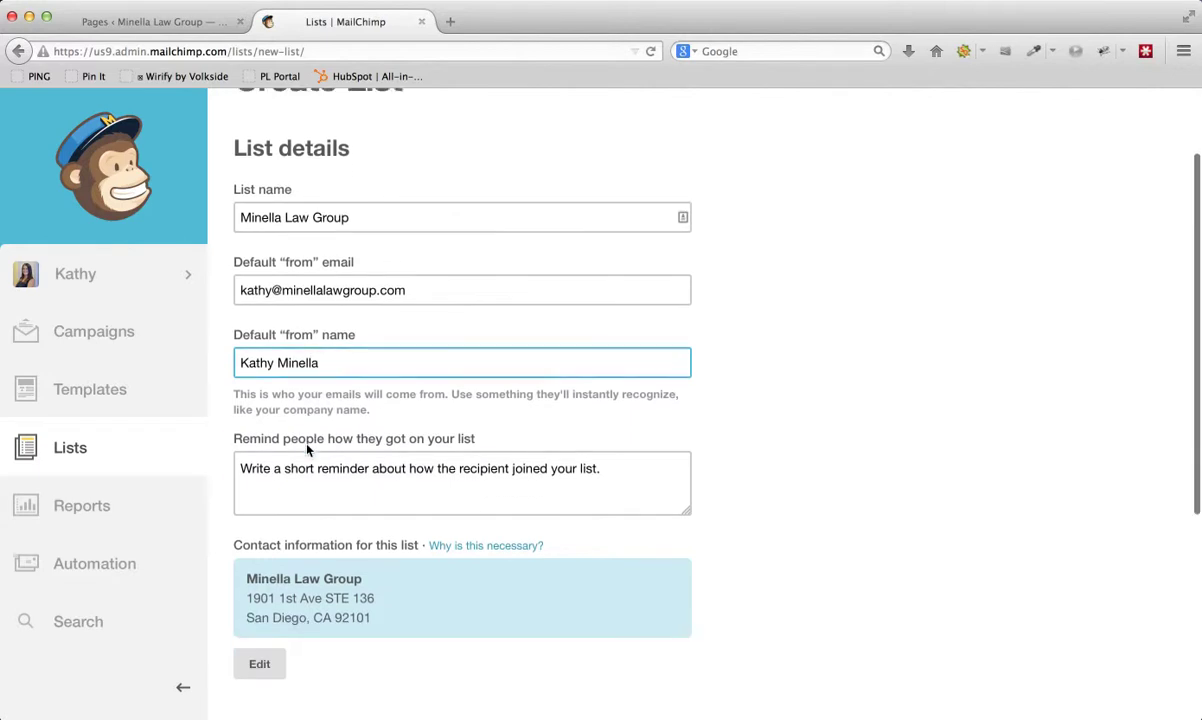
scroll(282, 416, down, 1)
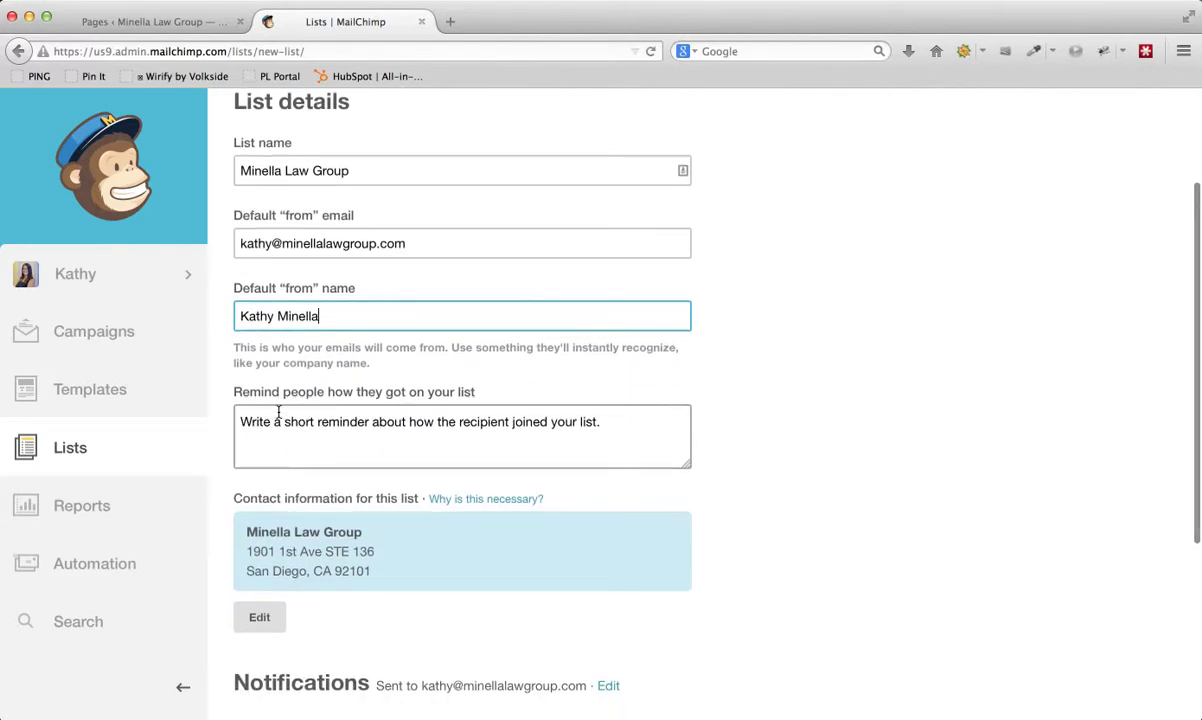
- Enter the reminder 'You are receiving this email because you opted in at out website.'
click(278, 414)
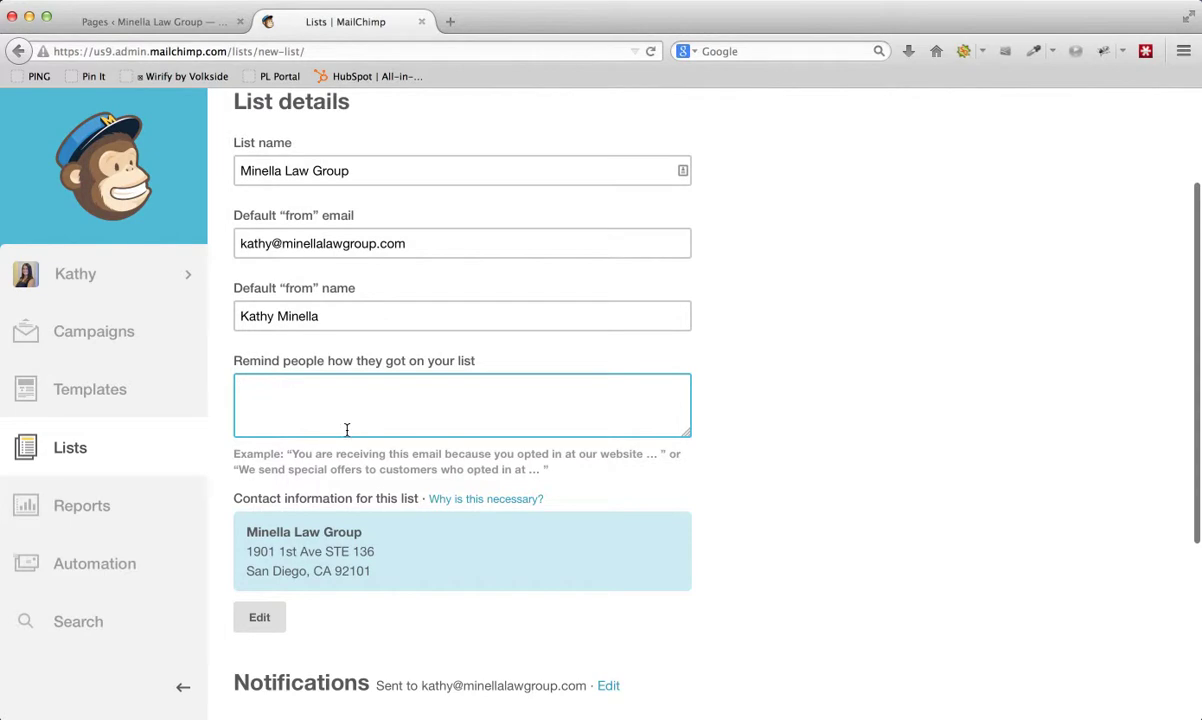
click(397, 448)
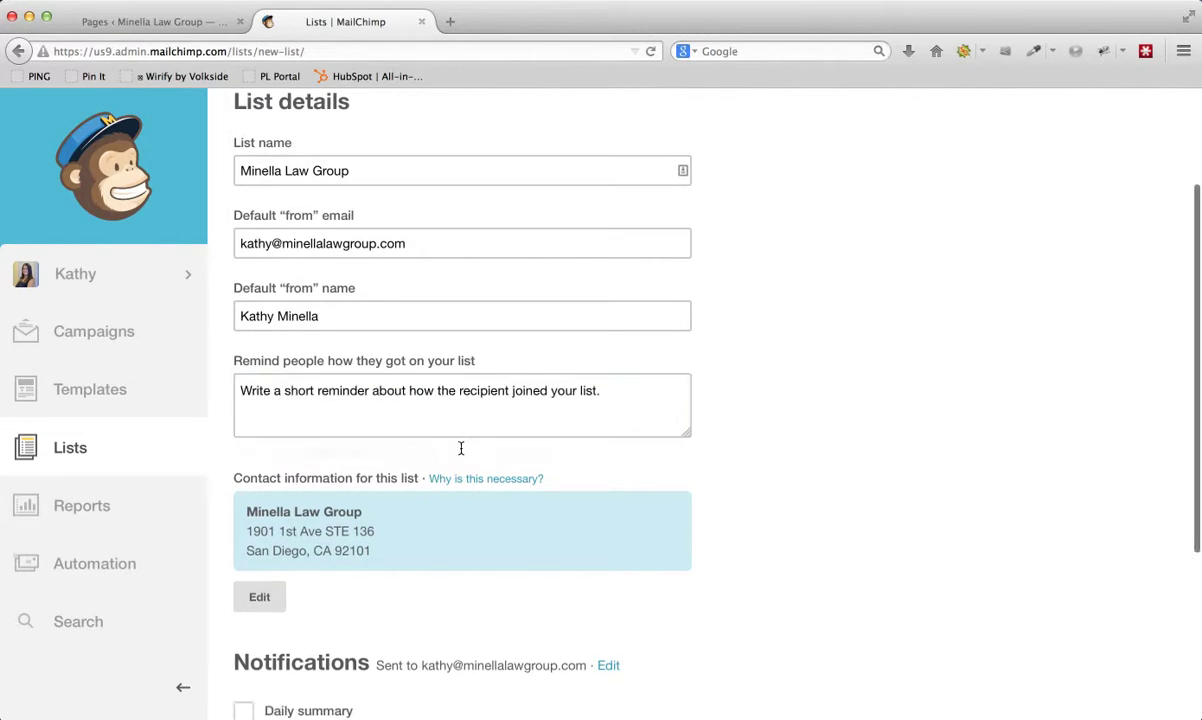
click(464, 404)
text(Yo)
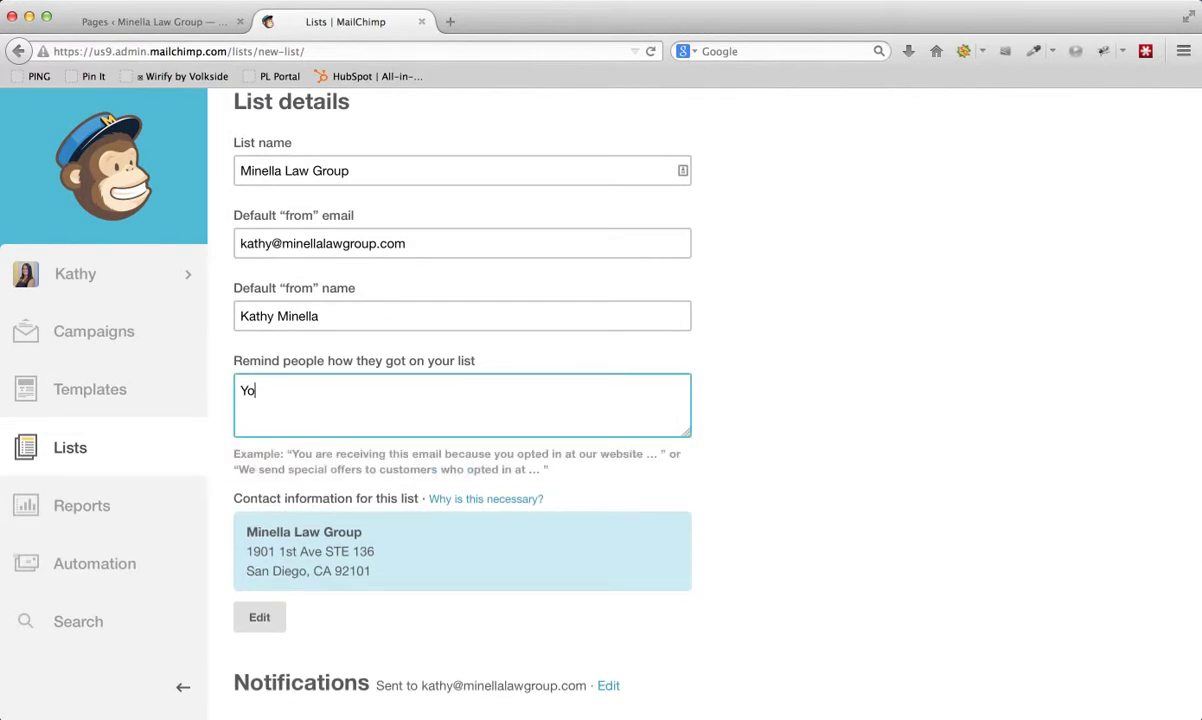
text(u are receiving this email bea)
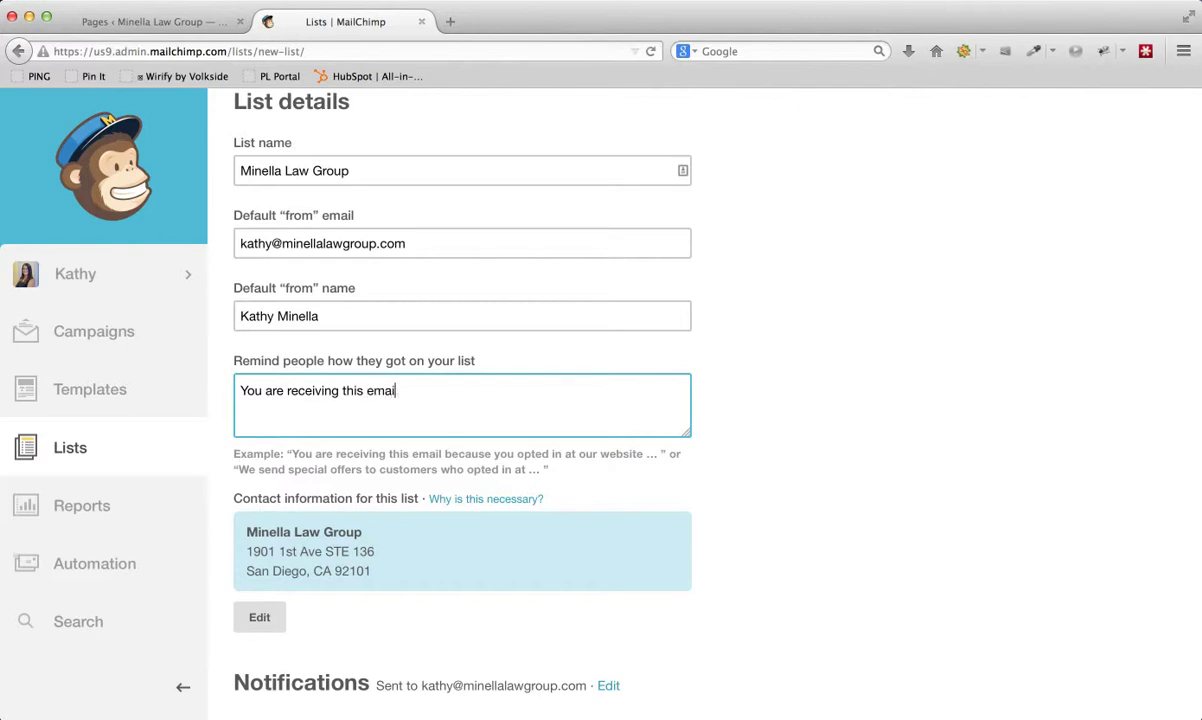
key(BackSpace)
text(cause you opt)
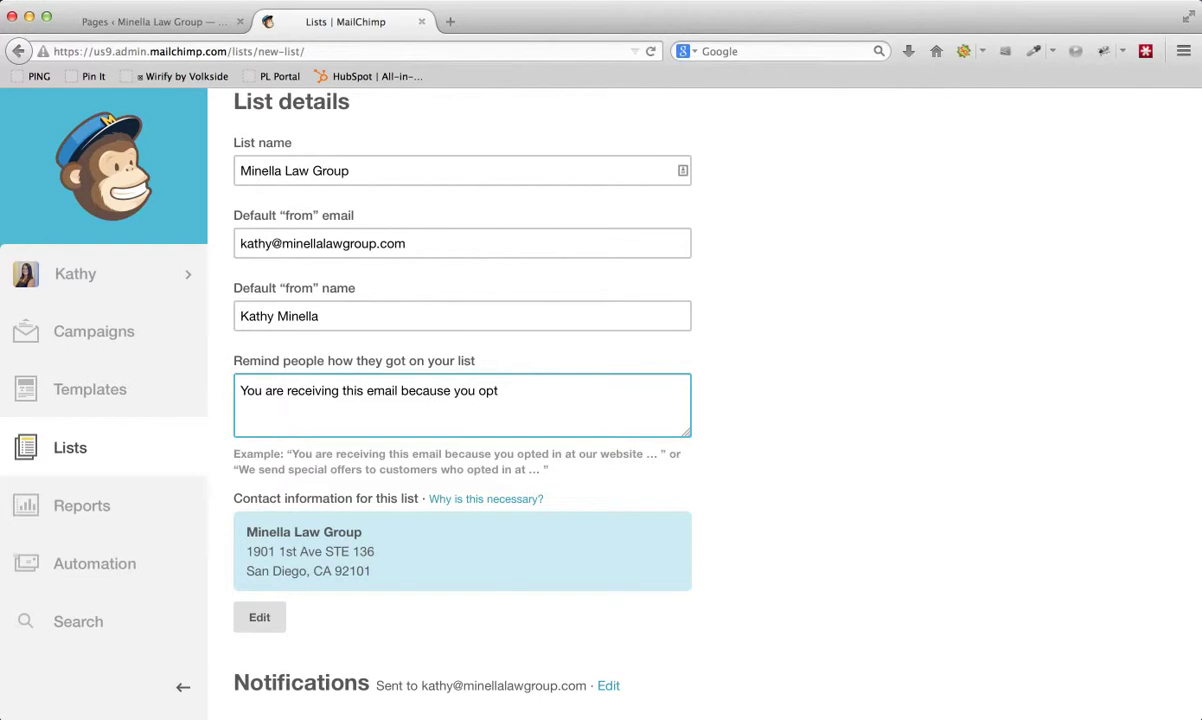
text(ed in at out website.)
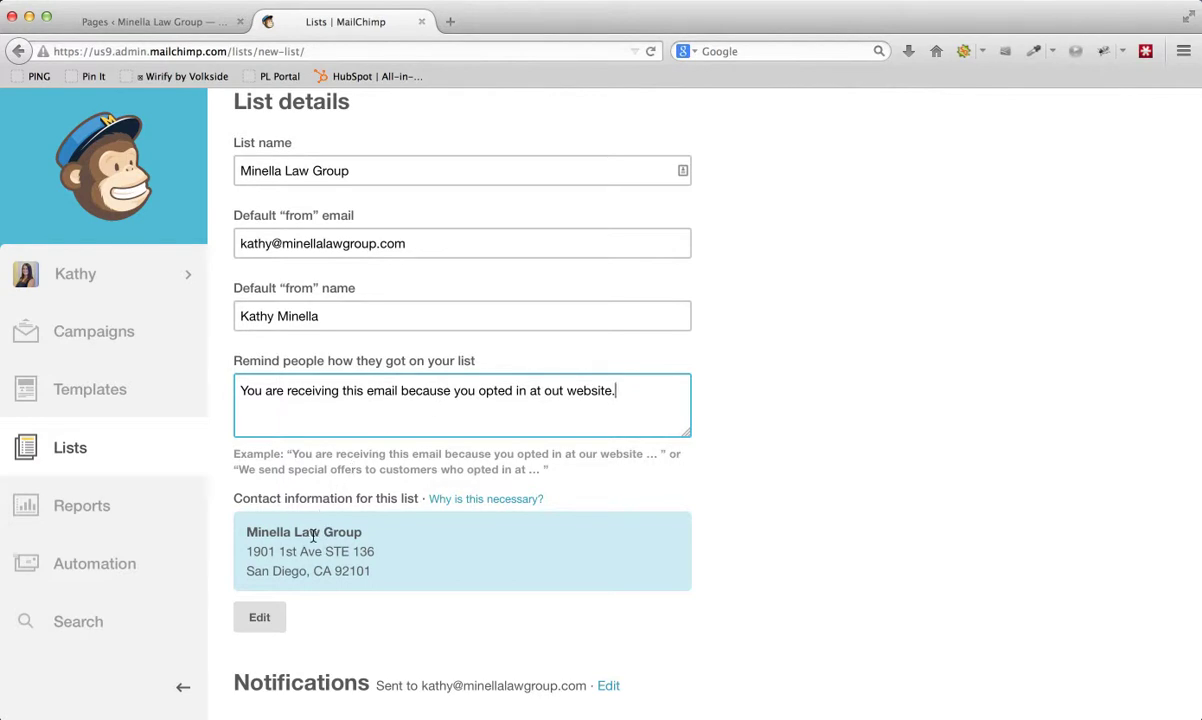
scroll(342, 530, down, 1)
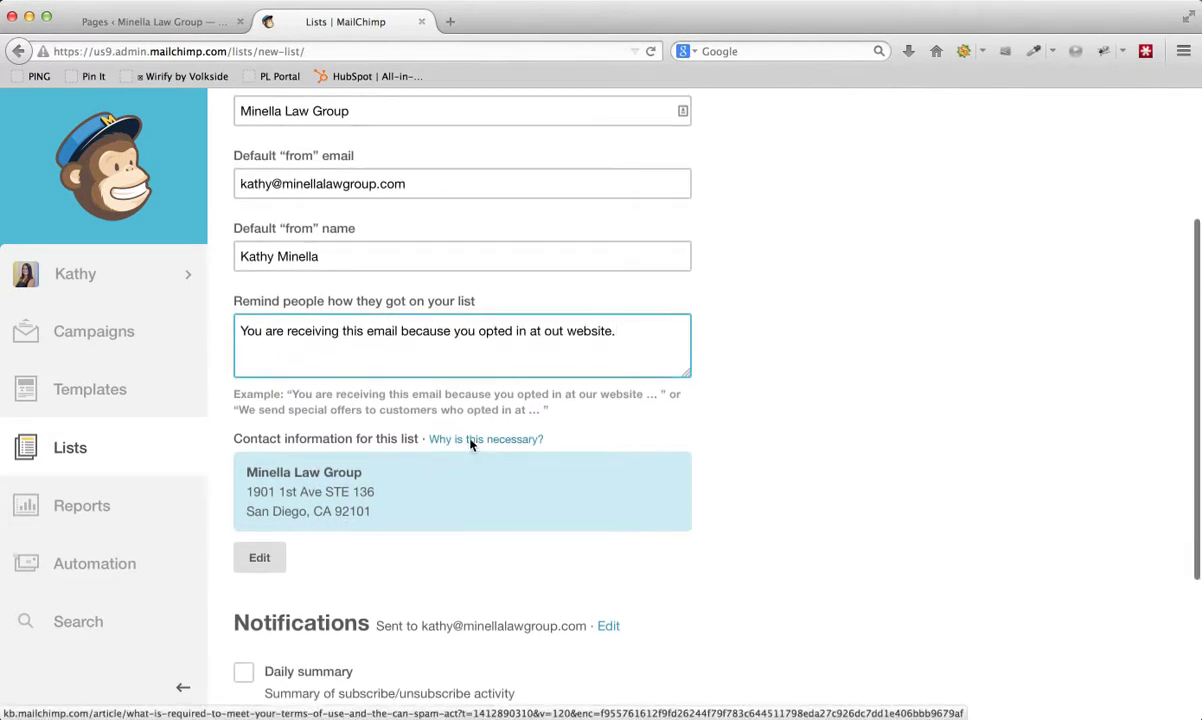
scroll(335, 490, down, 2)
scroll(327, 494, down, 2)
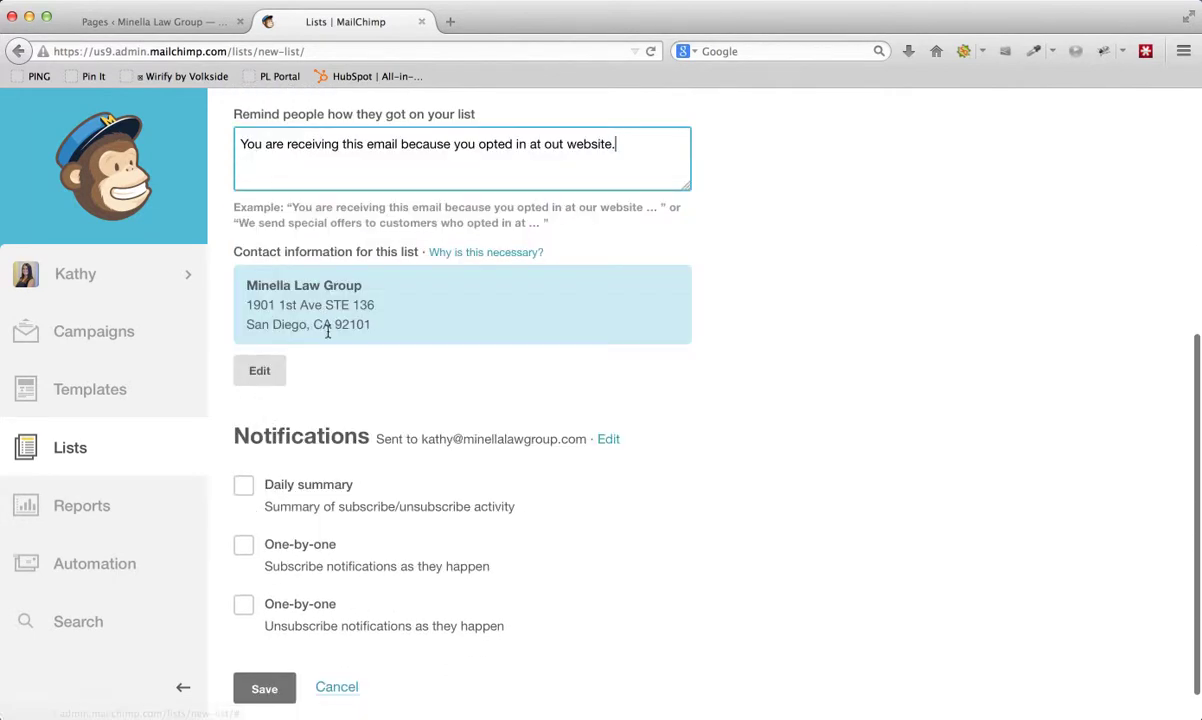
scroll(259, 476, down, 1)
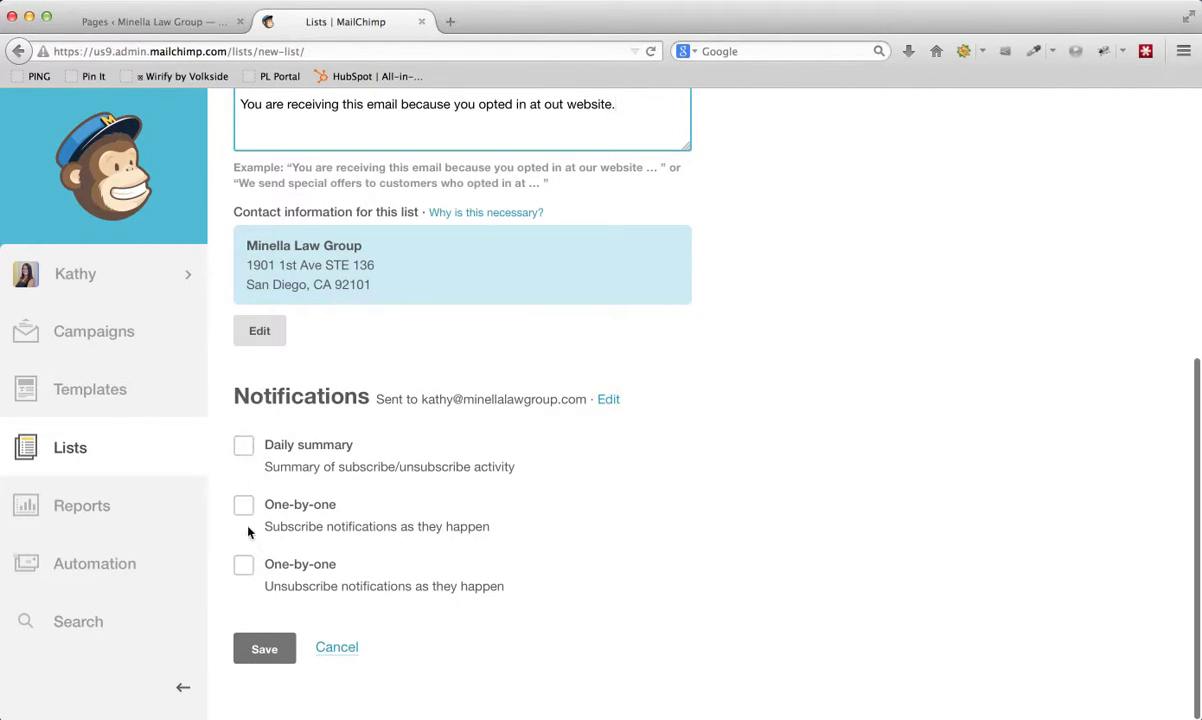
- Save the Minella Law Group list, return to Lists, and dismiss the onboarding tips
click(258, 648)
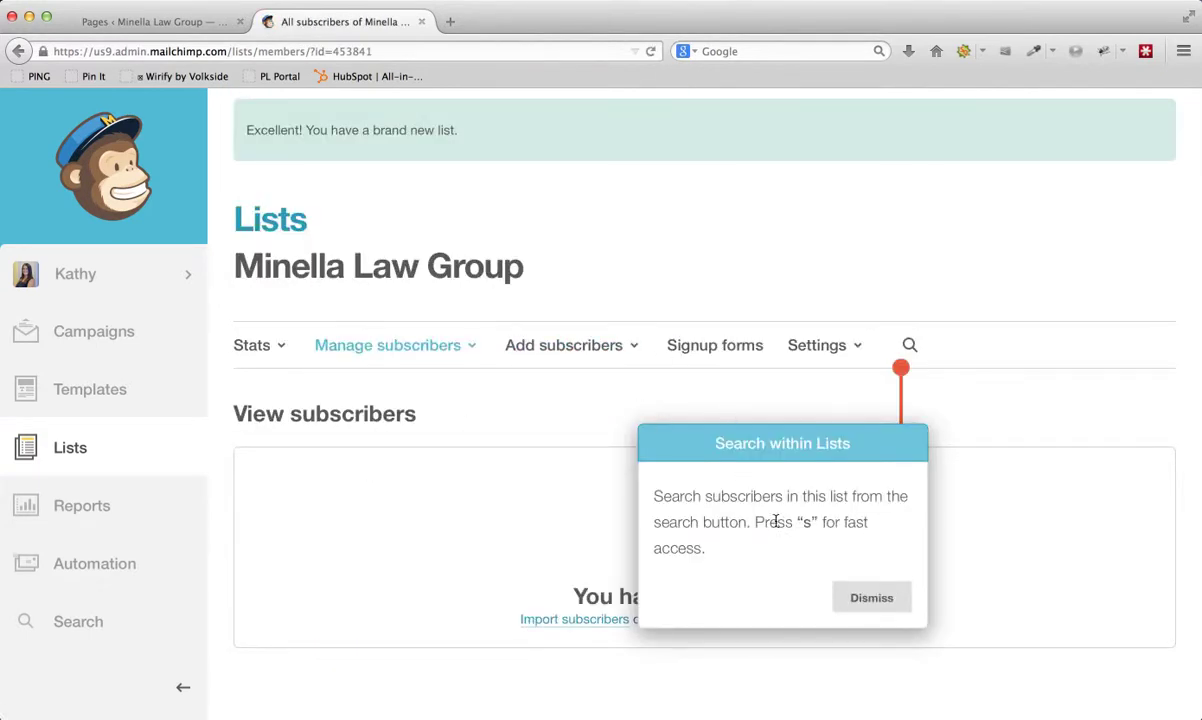
click(866, 594)
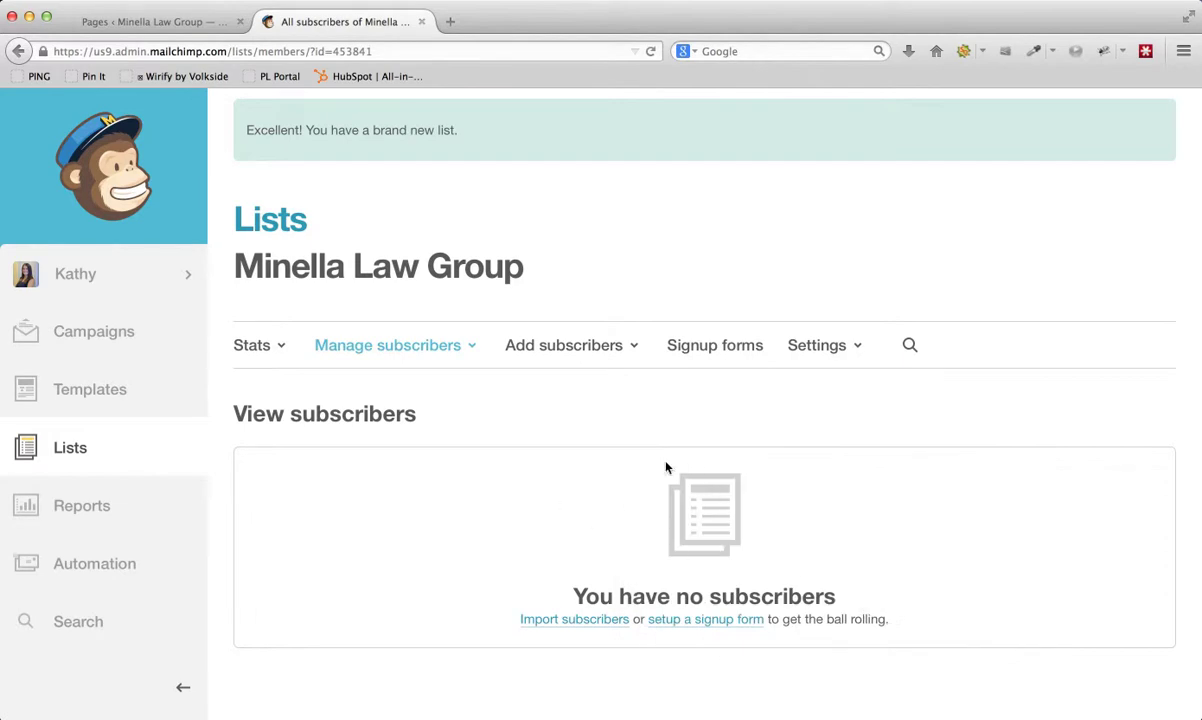
click(100, 452)
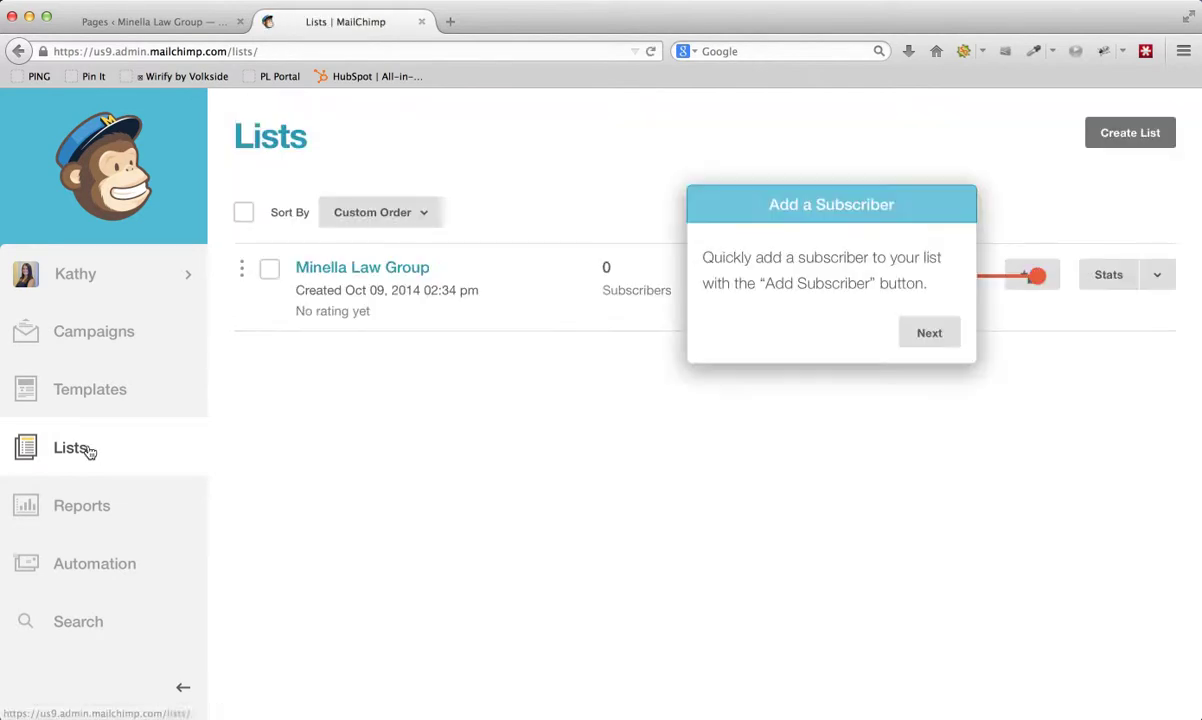
click(930, 334)
click(1115, 496)
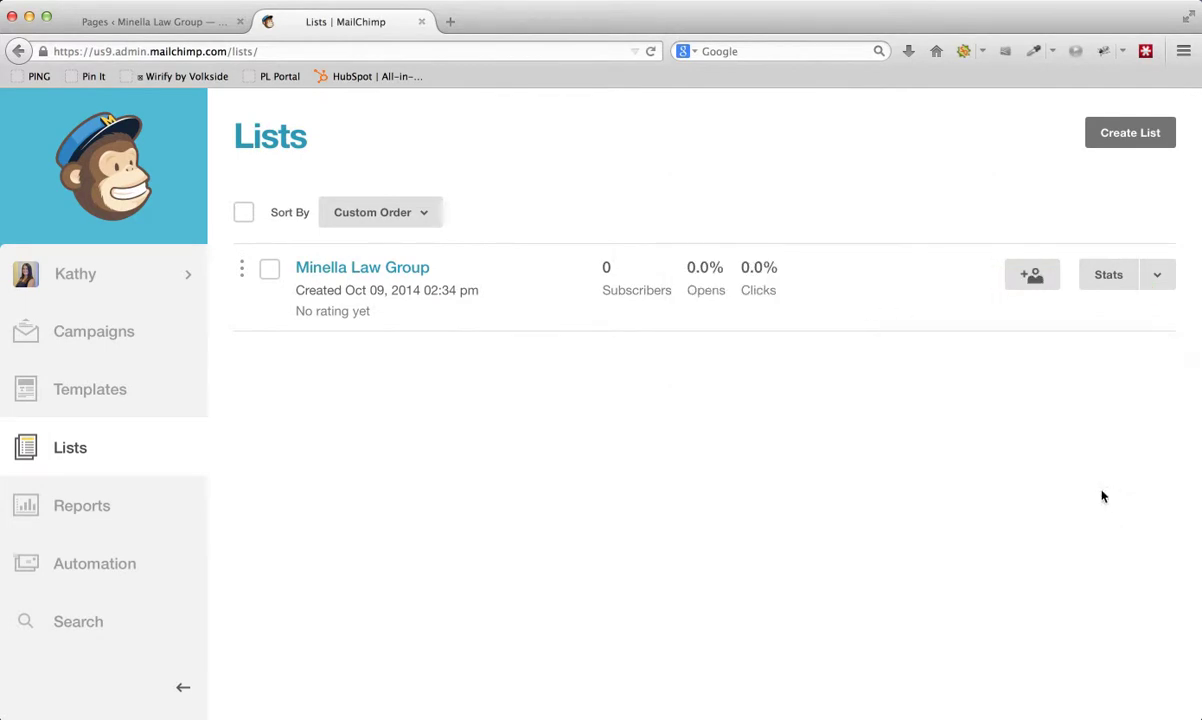